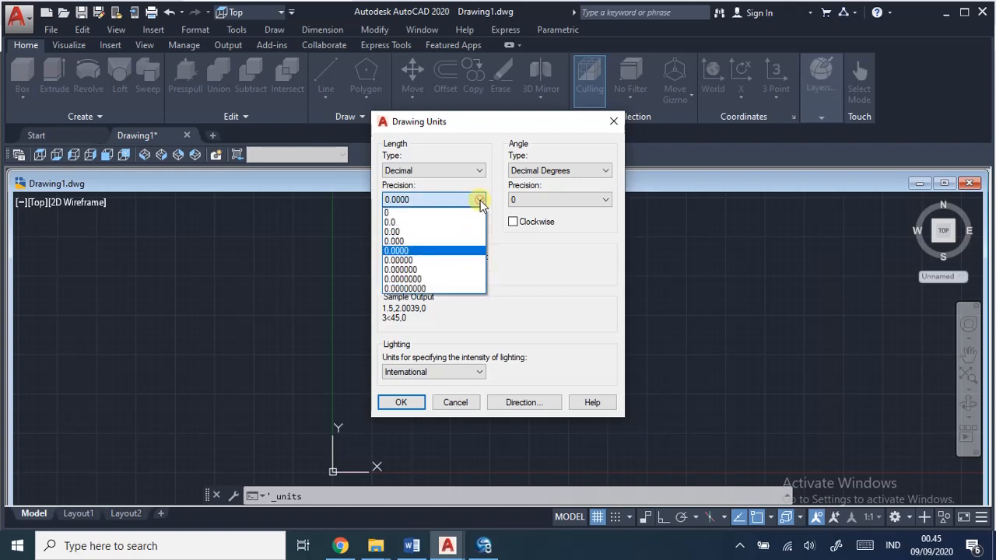
Set the drawing units' length precision to 0.00 and the insertion scale to inches.
left_click(457, 233)
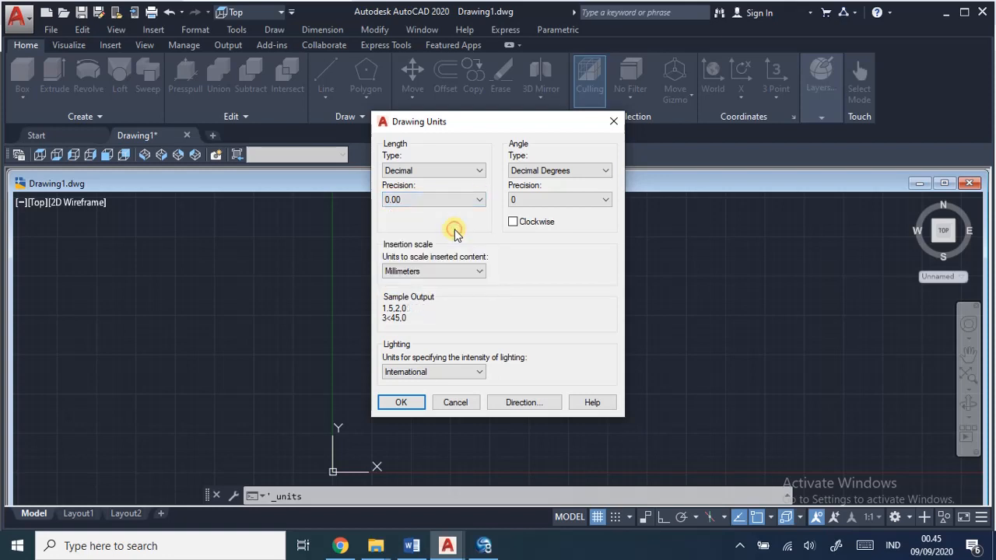
left_click(479, 272)
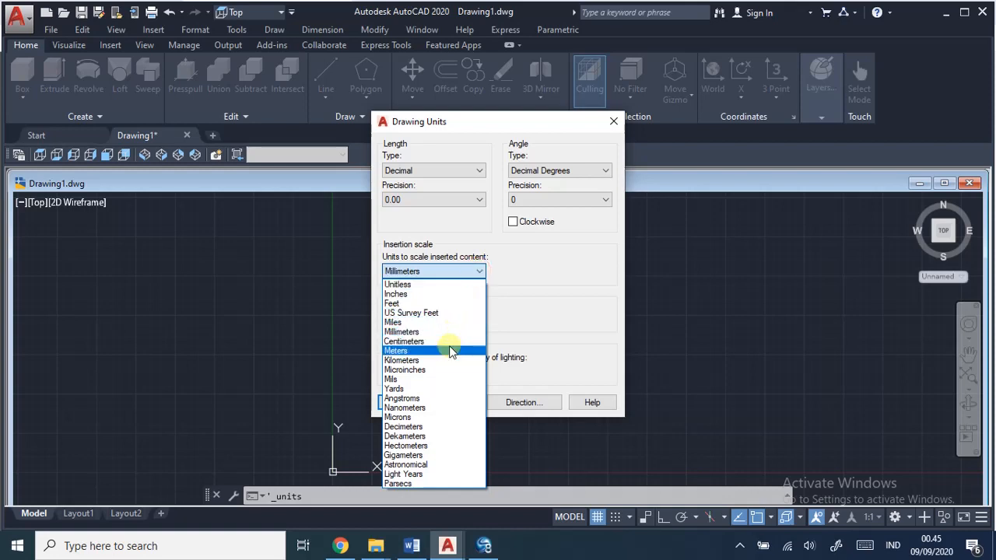
left_click(450, 296)
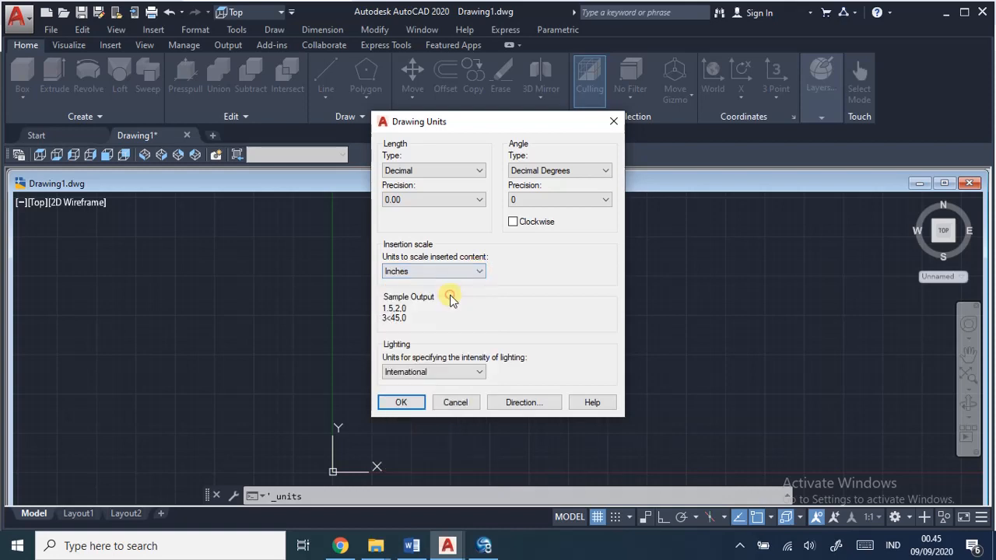
left_click(402, 403)
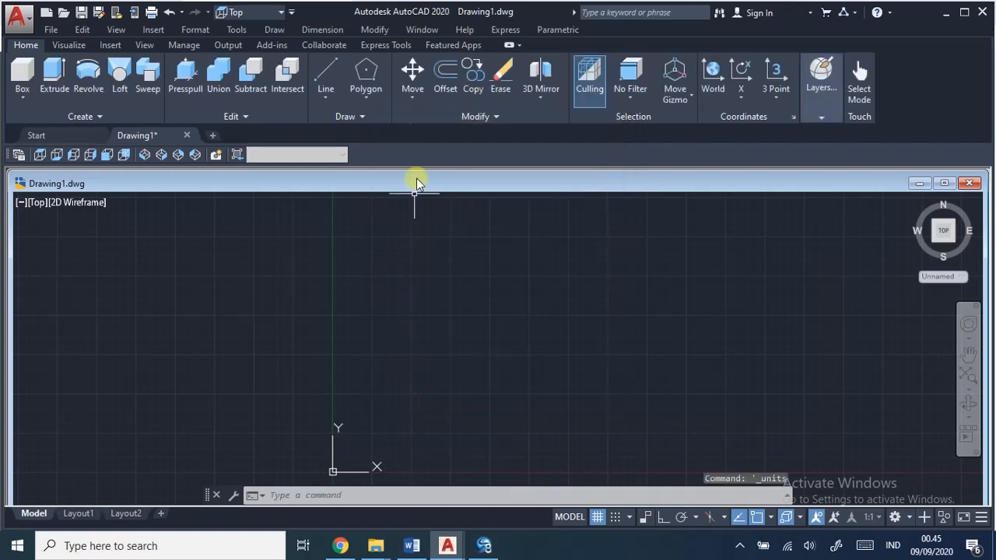
Set the drawing limits with the lower left corner at 0,0 and the upper right corner at 10,10.
left_click(207, 29)
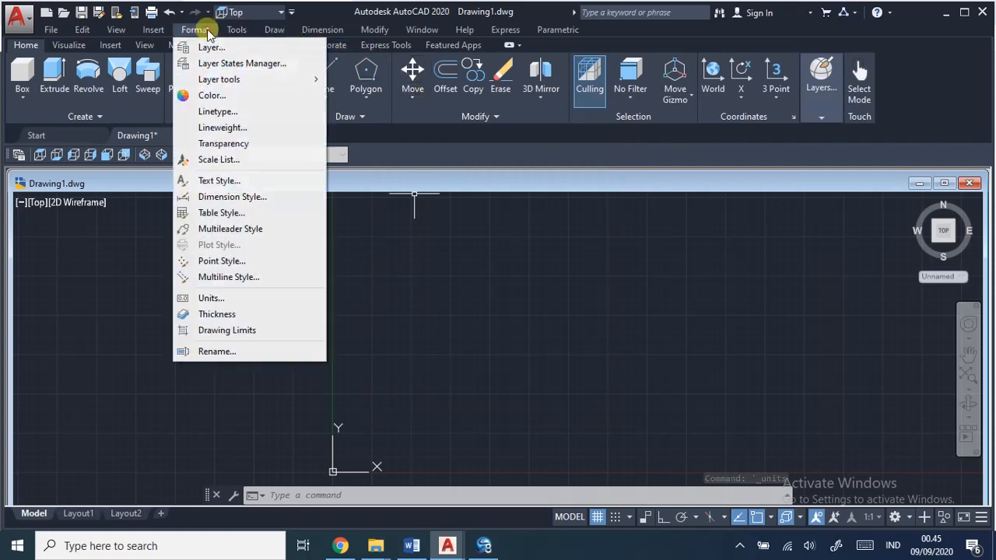
left_click(212, 330)
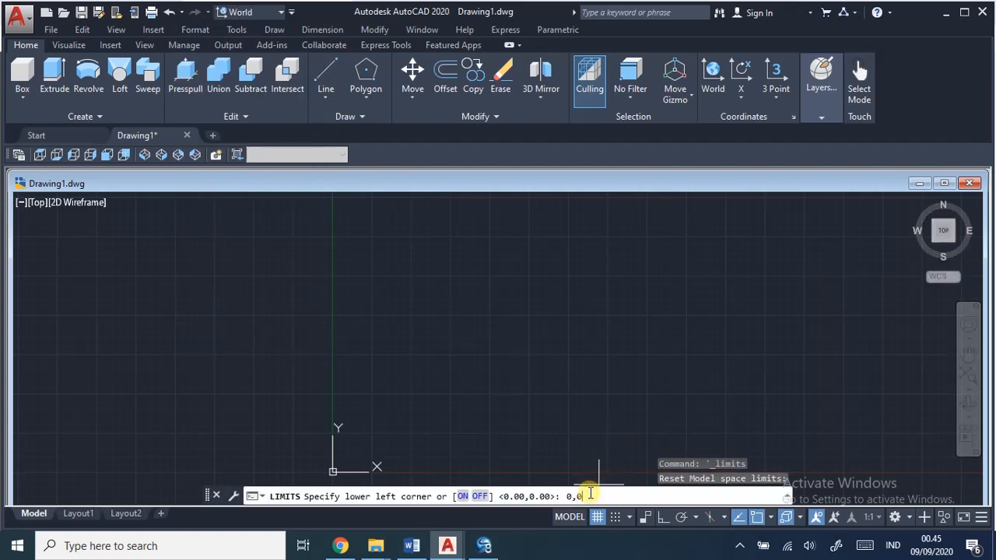
key("Return")
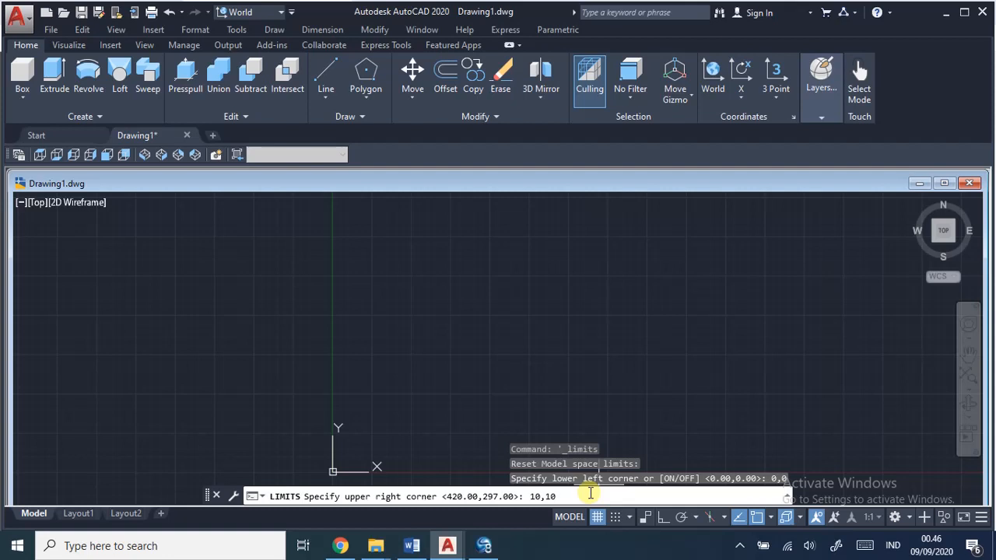
key("Return")
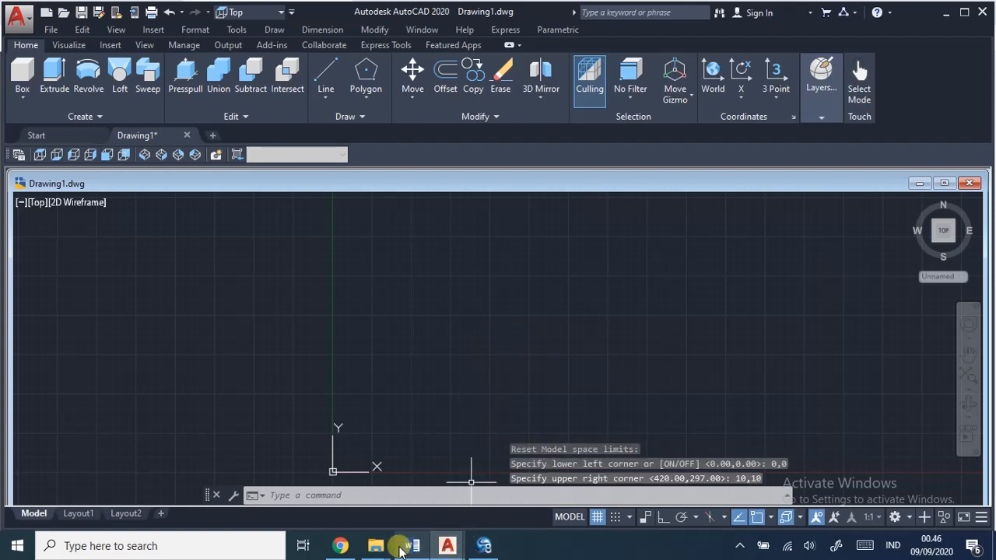
Check the job sheet dimensions in Chrome, then set the AutoCAD grid X and Y spacing to 0.125.
left_click(343, 546)
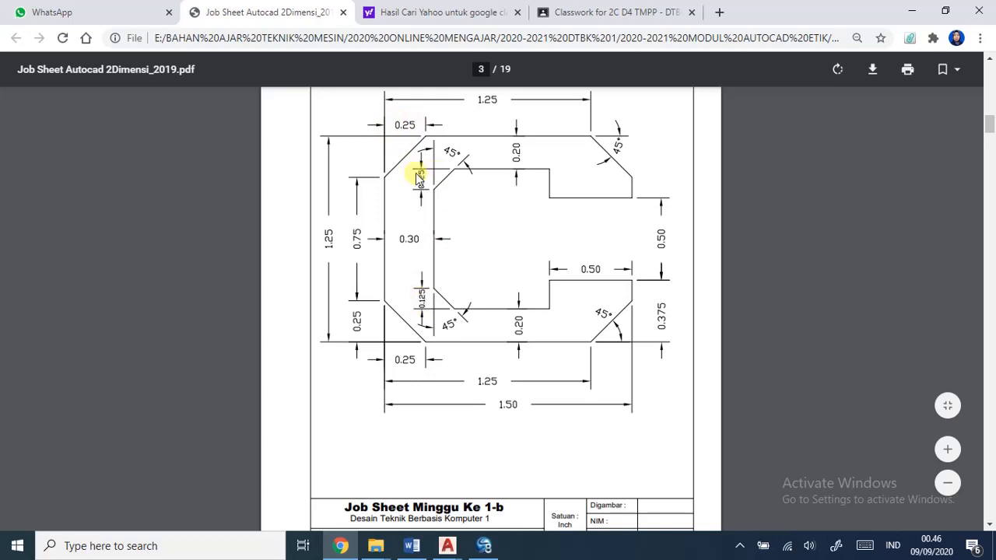
left_click(447, 545)
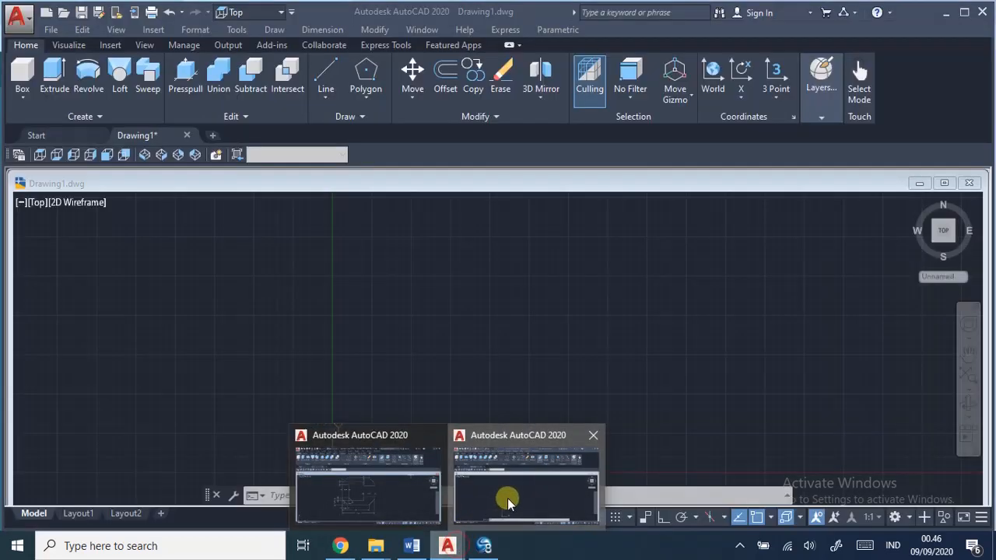
left_click(506, 498)
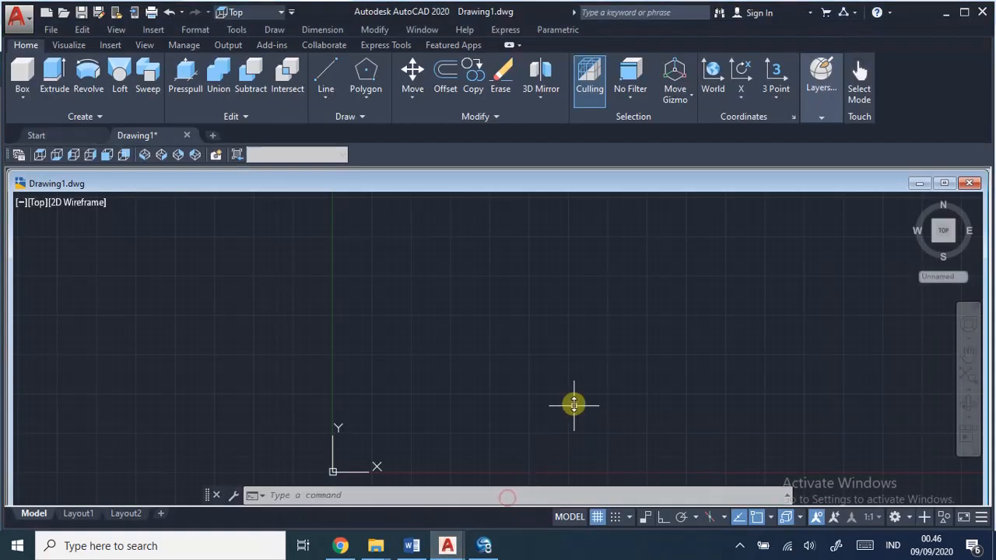
right_click(597, 518)
left_click(567, 496)
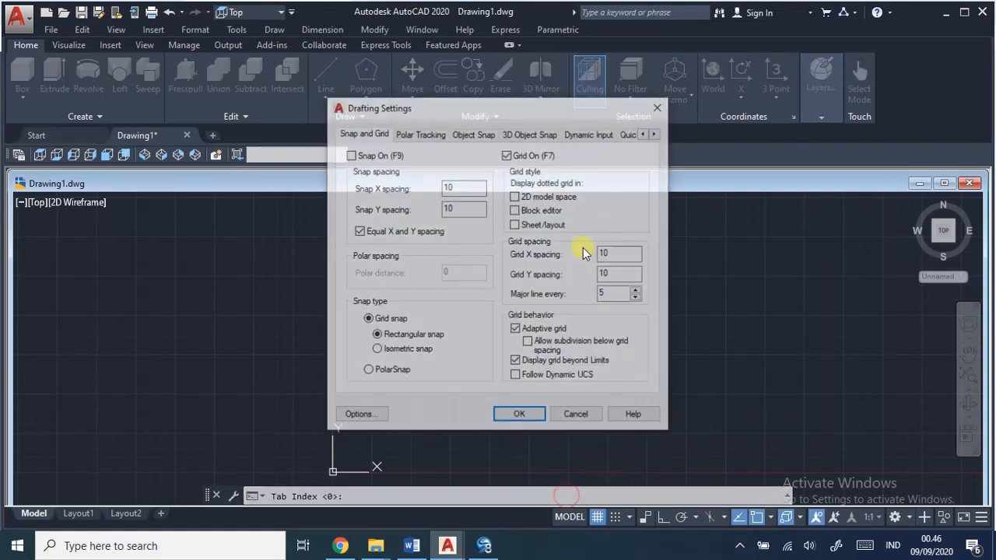
left_click_drag(613, 252, 600, 254)
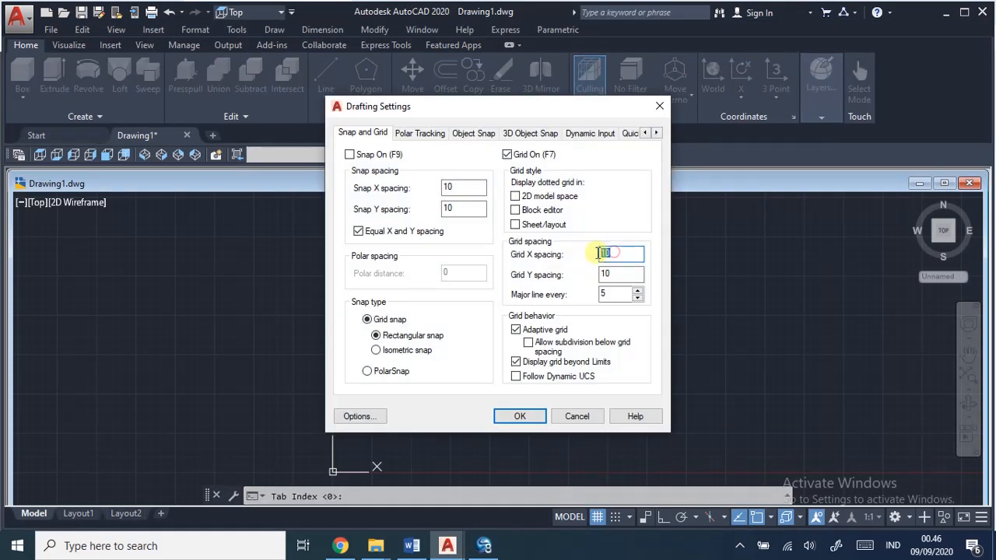
left_click(631, 276)
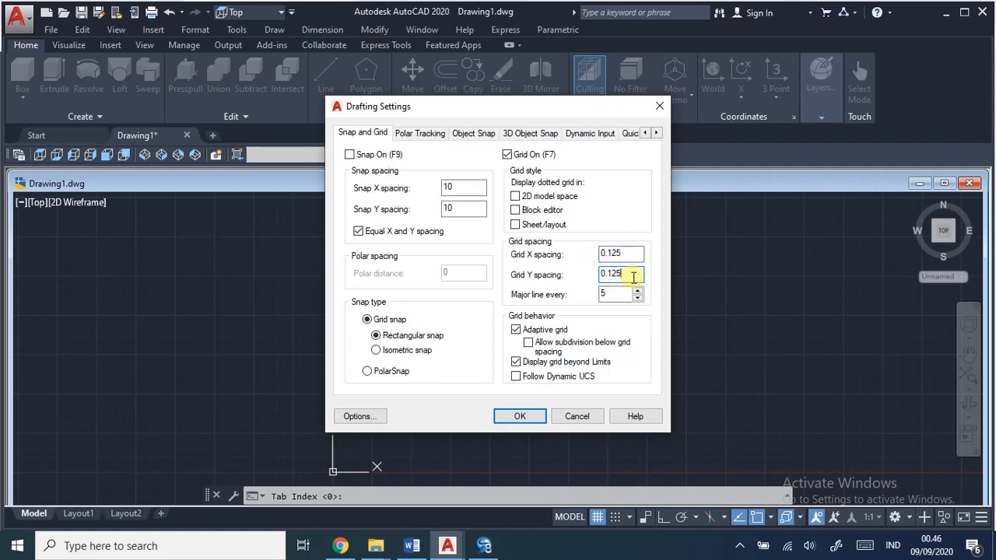
left_click(533, 416)
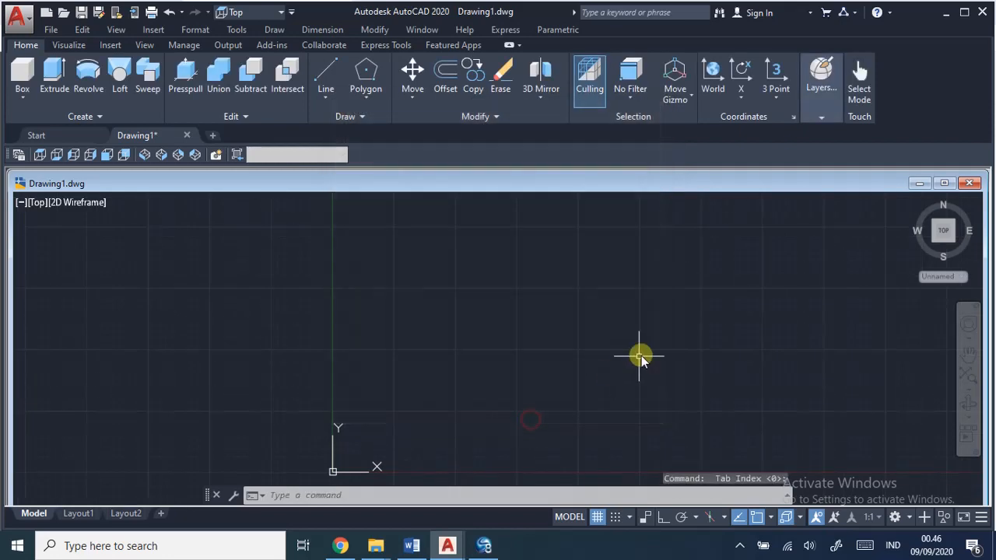
Consult the job sheet drawing in Chrome again and start a rectangle in AutoCAD with its first corner at 1,1.
middle_click_drag(467, 382, 487, 340)
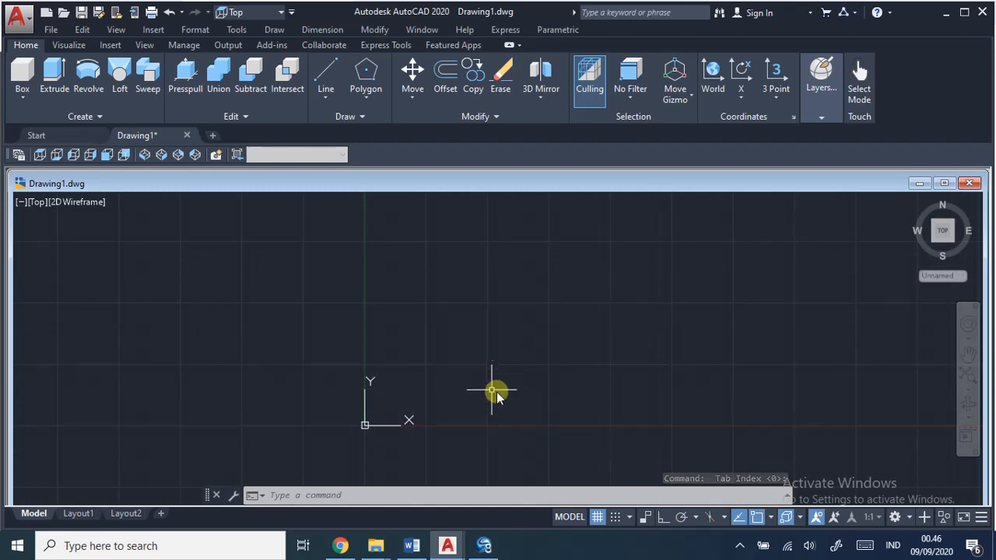
scroll(461, 384, "up", 2)
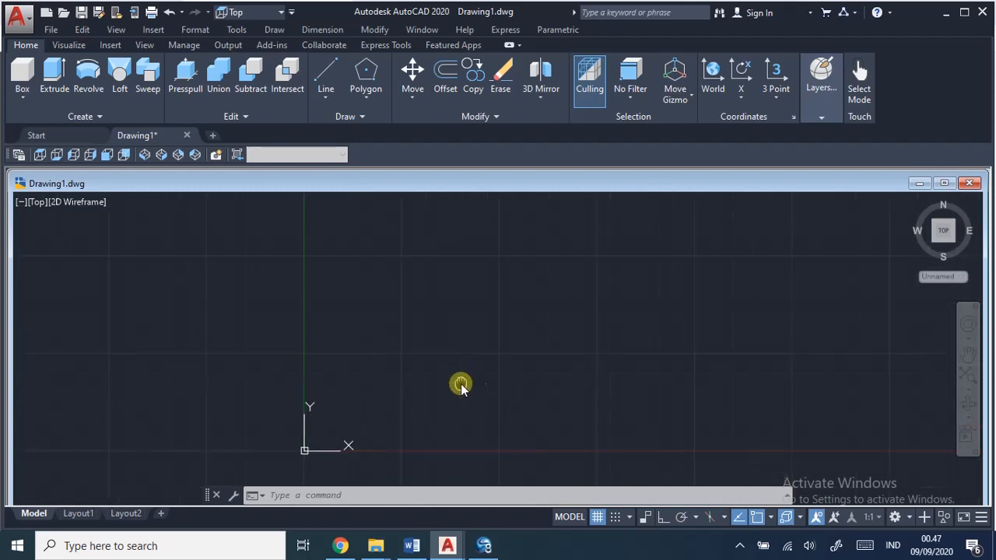
middle_click_drag(461, 385, 471, 367)
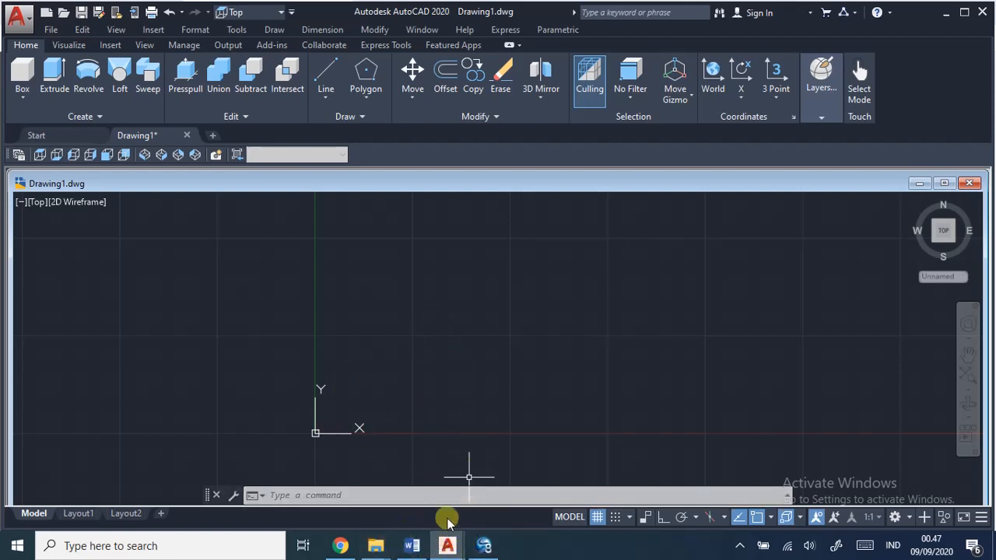
left_click(342, 546)
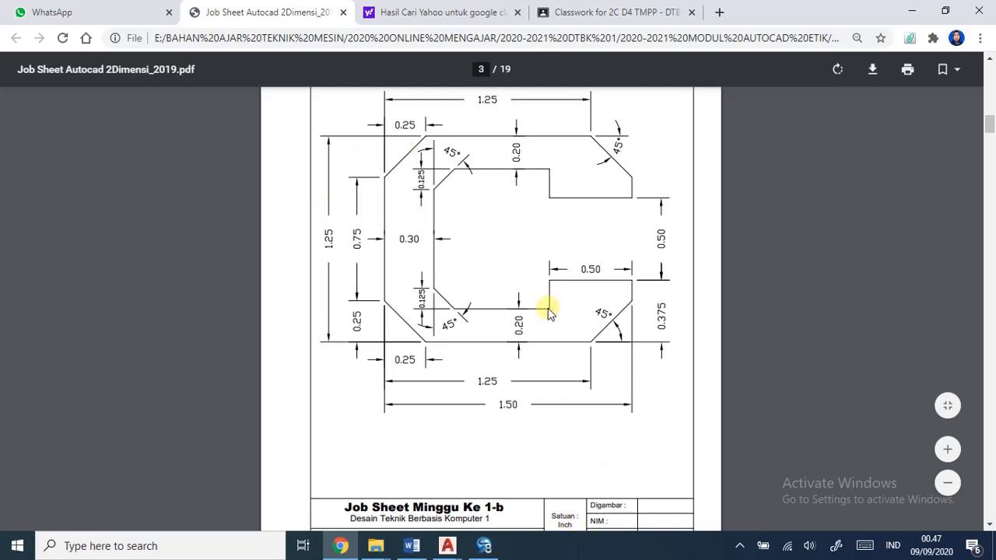
mouse_move(444, 551)
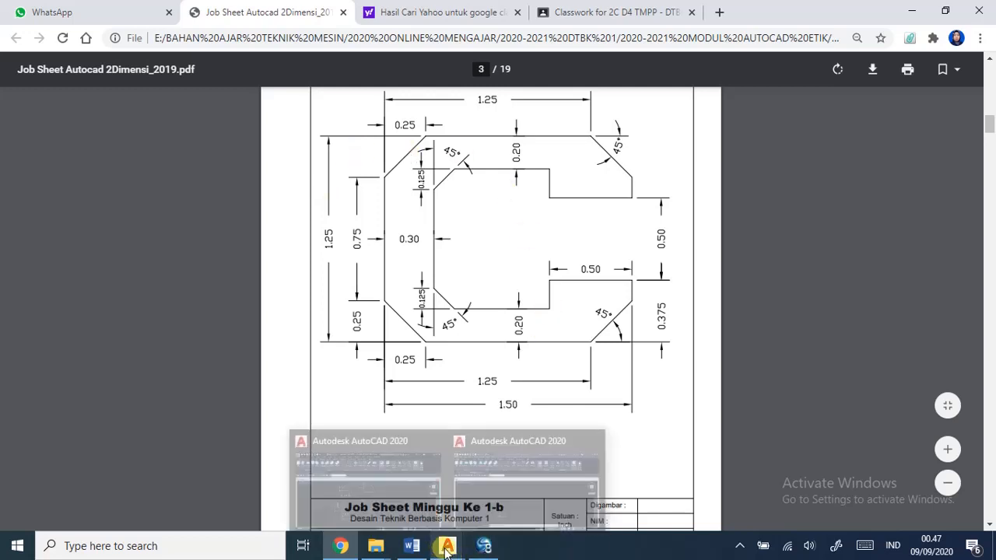
left_click(509, 506)
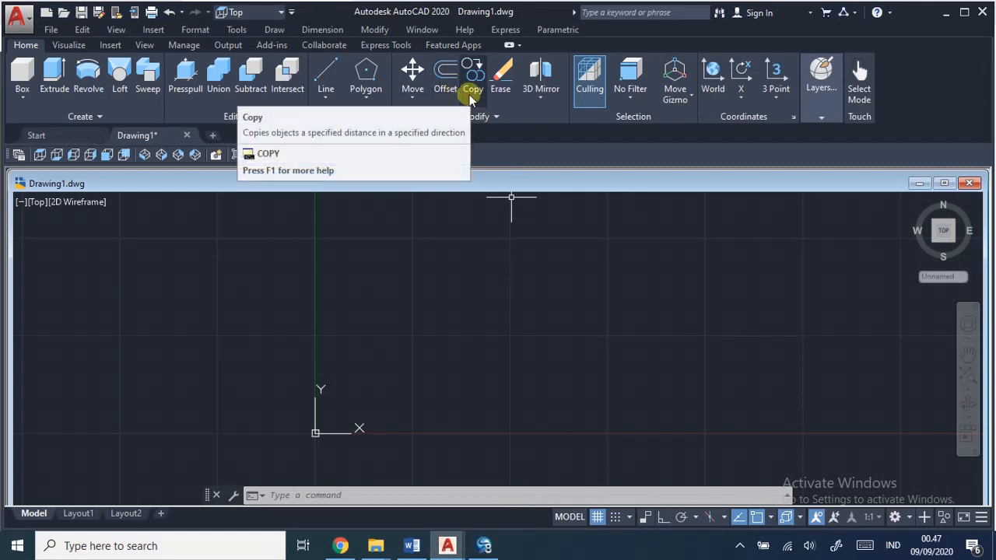
left_click(287, 33)
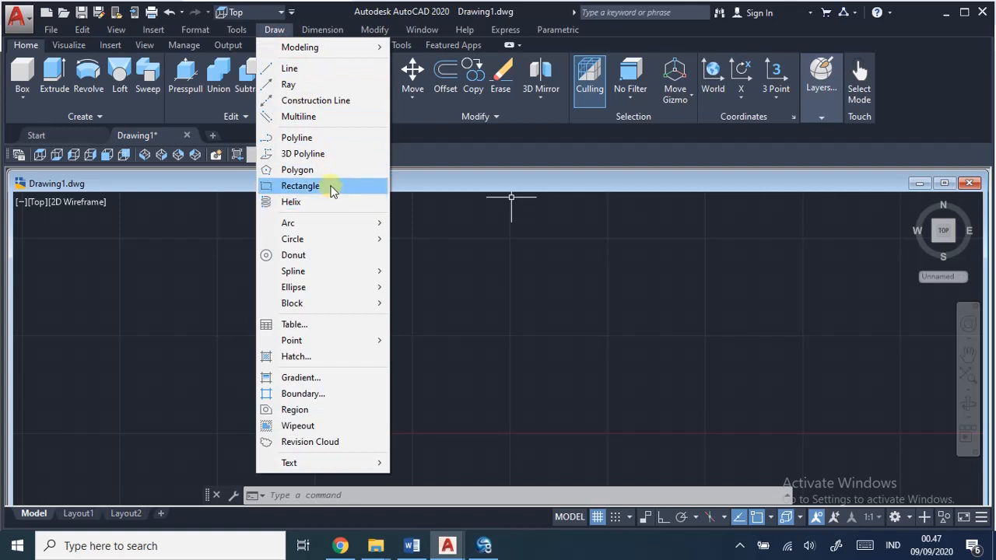
left_click(300, 186)
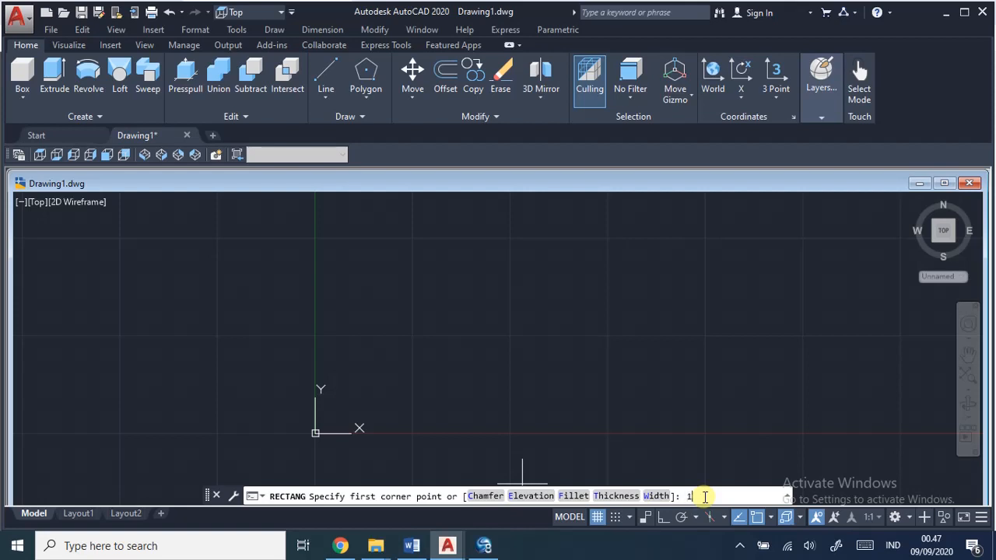
key("Return")
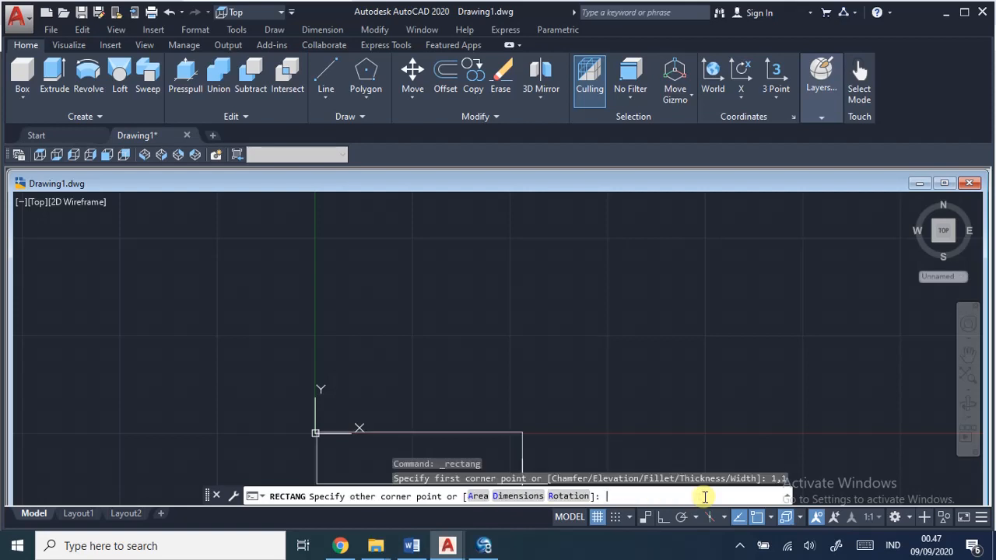
Complete the rectangle from its first corner by dimensions, with length 1.5 and width 1.25, extending it up and to the right.
scroll(568, 243, "up", 5)
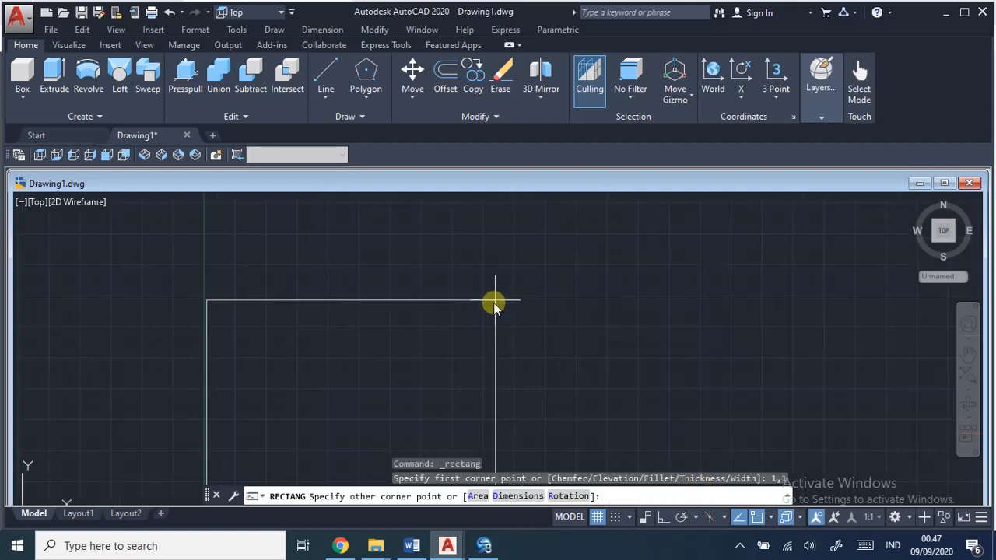
middle_click_drag(409, 354, 801, 111)
scroll(488, 311, "up", 4)
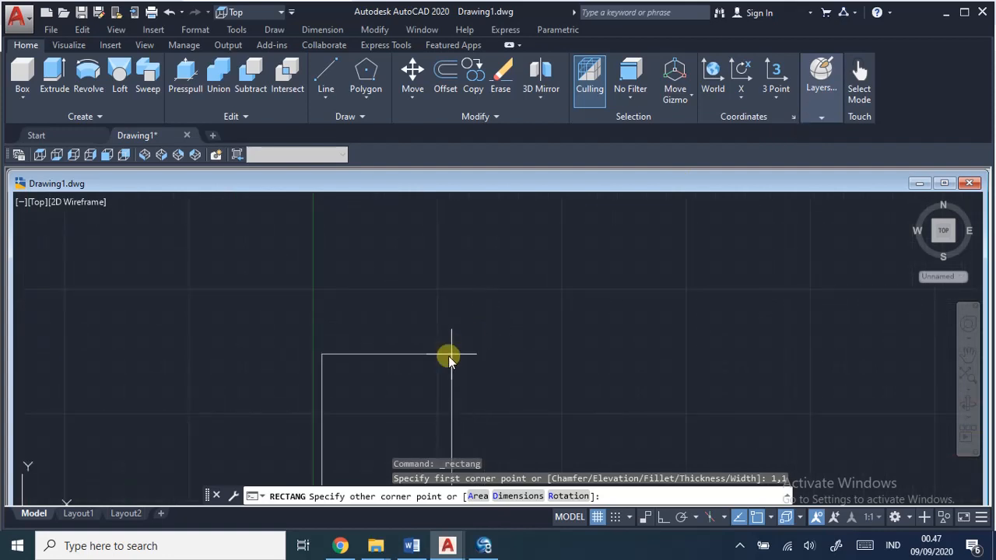
middle_click_drag(449, 360, 609, 189)
scroll(583, 320, "up", 2)
scroll(583, 319, "up", 2)
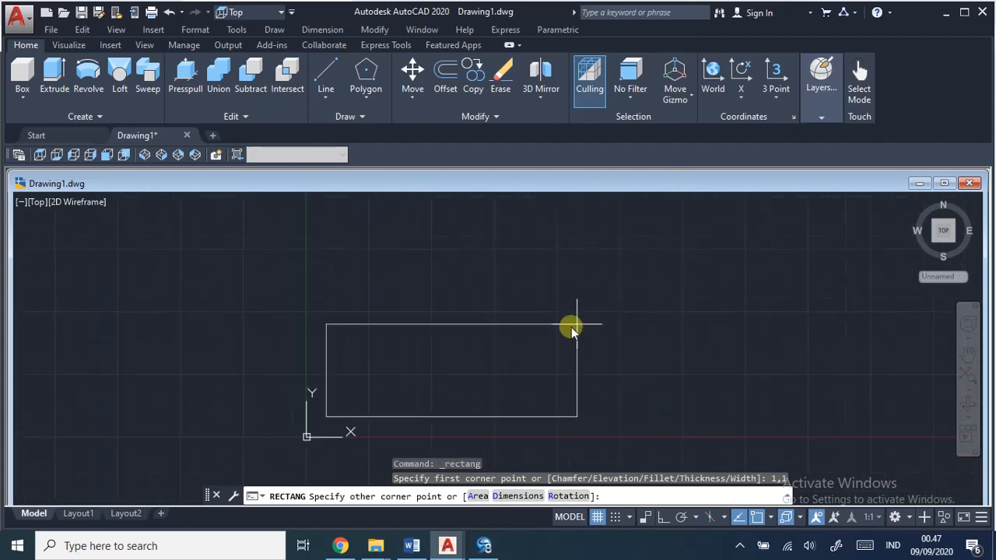
middle_click_drag(522, 351, 771, 209)
scroll(636, 256, "up", 5)
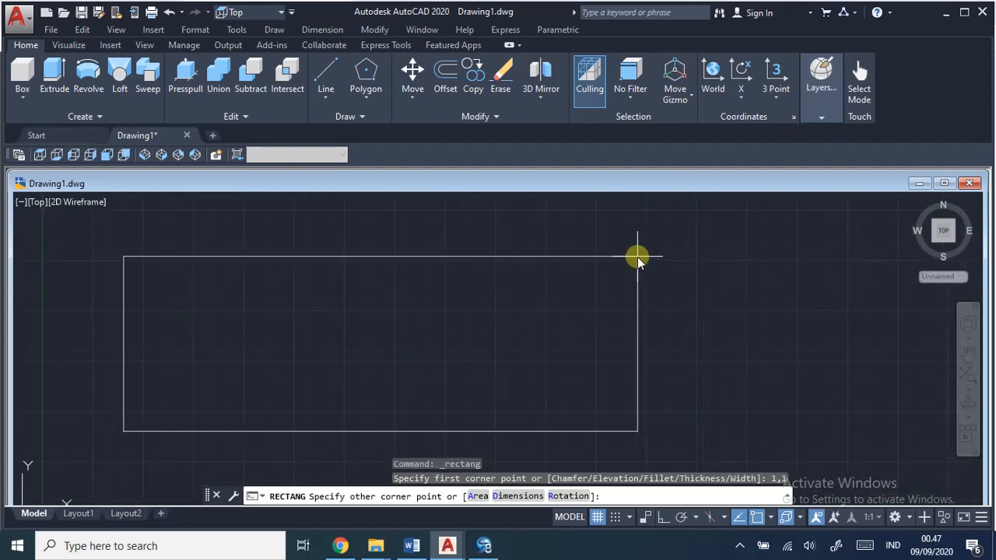
middle_click_drag(539, 327, 842, 189)
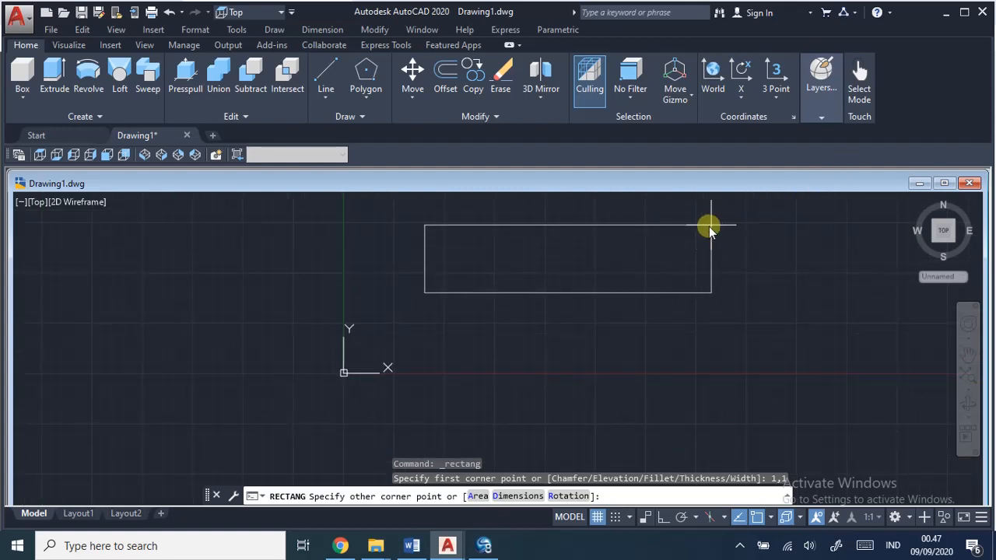
middle_click_drag(684, 262, 722, 284)
scroll(671, 270, "up", 2)
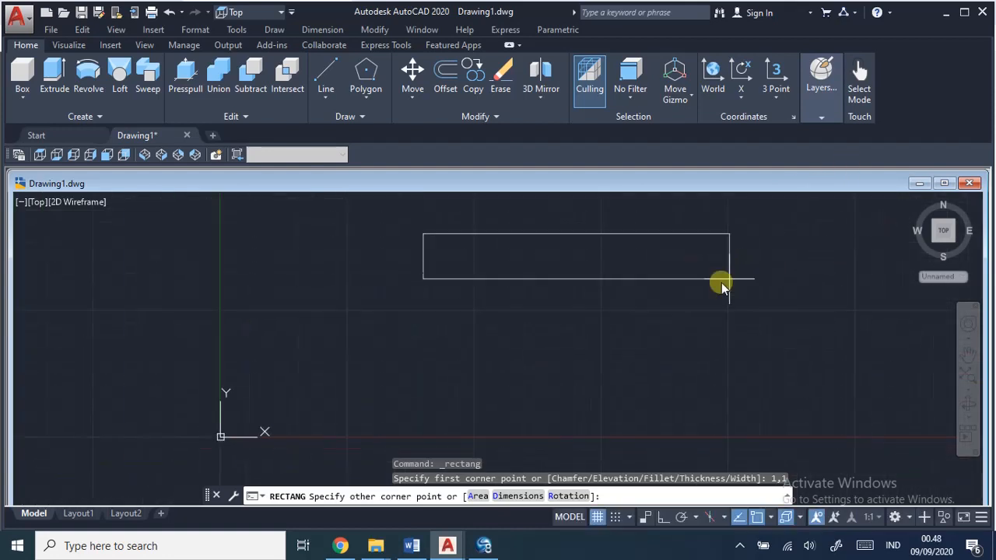
scroll(710, 285, "down", 2)
scroll(710, 285, "up", 2)
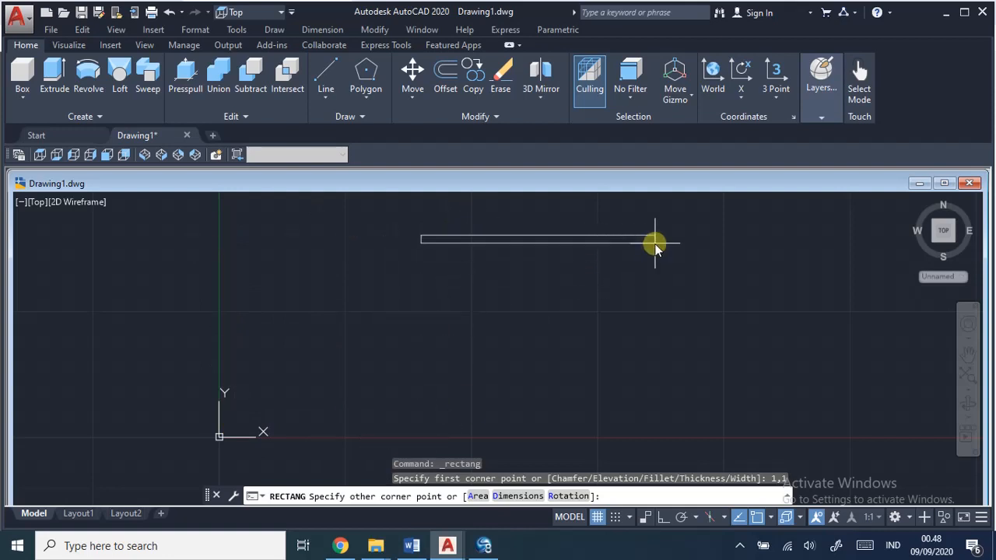
middle_click_drag(656, 240, 633, 296)
scroll(635, 293, "down", 2)
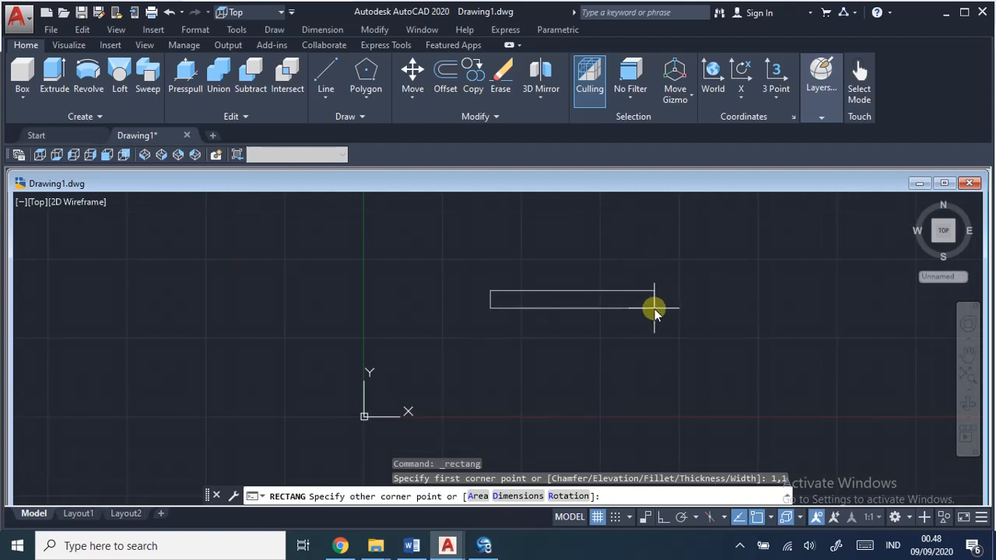
middle_click_drag(764, 222, 708, 266)
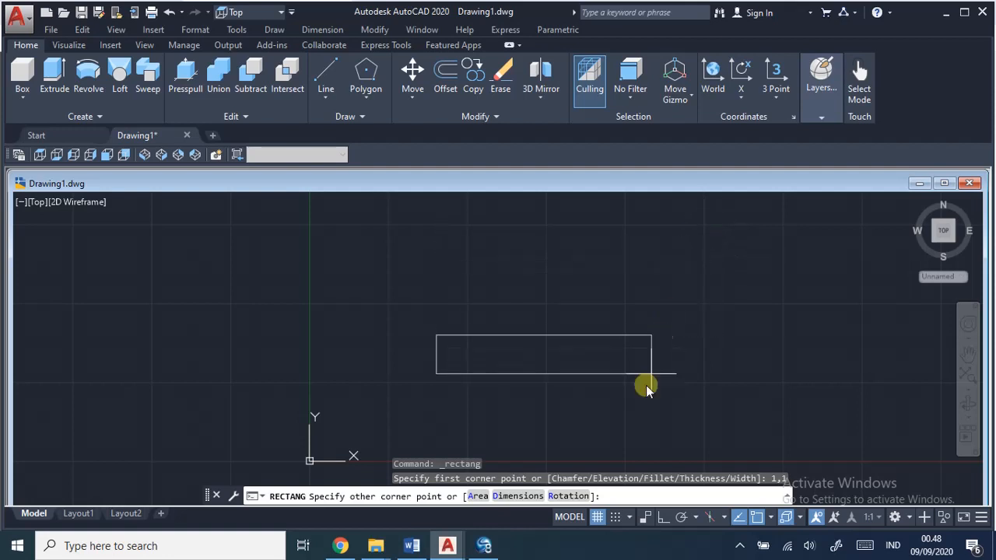
left_click(526, 496)
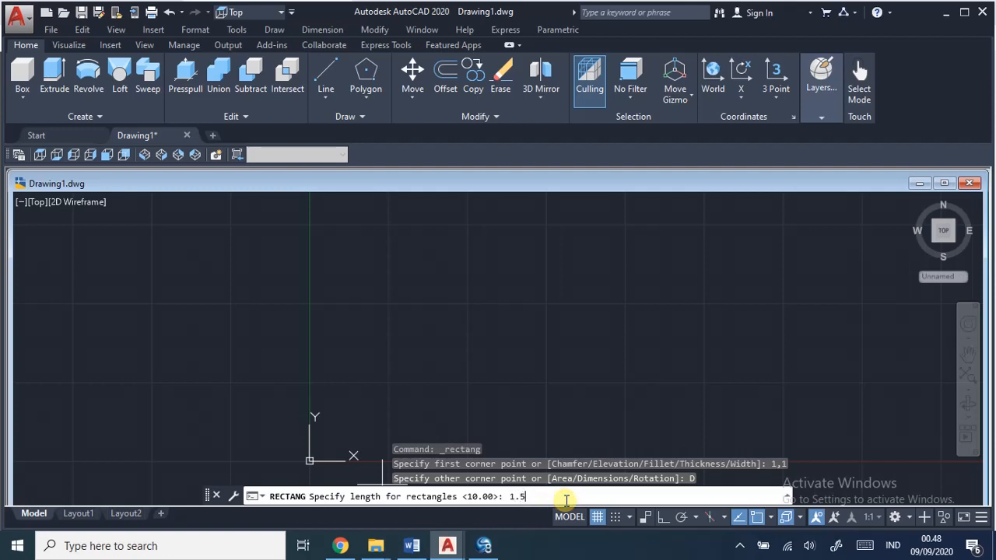
key("Return")
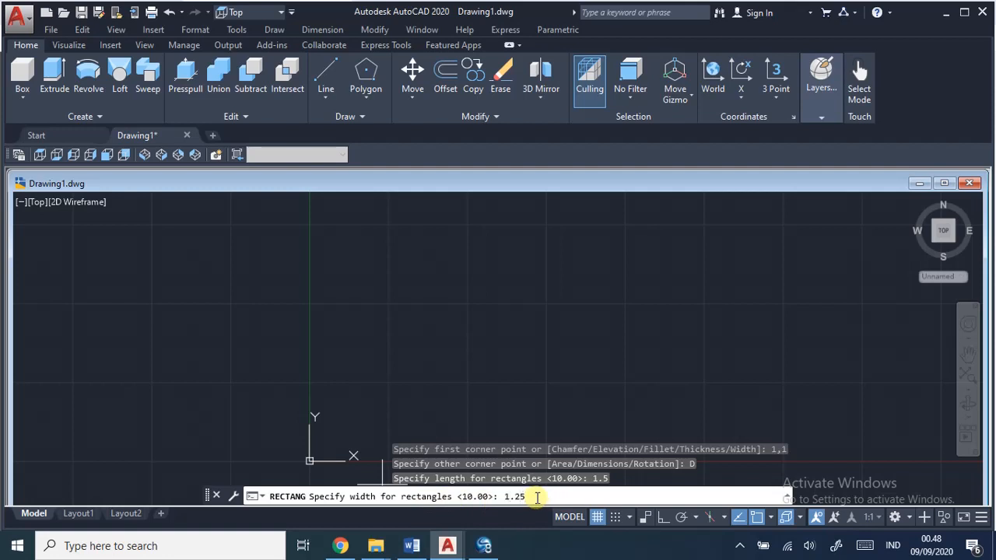
type("1.25")
key("Return")
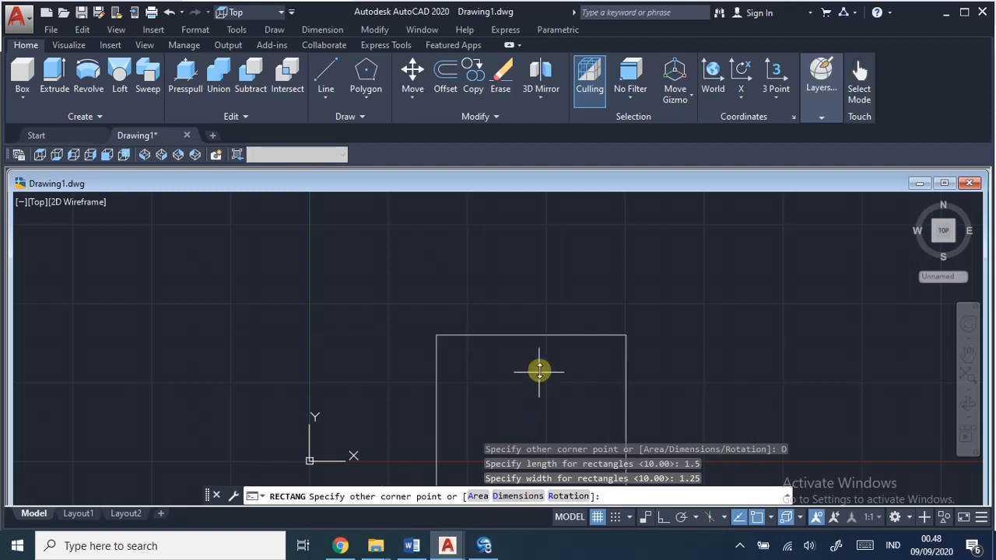
middle_click_drag(575, 273, 555, 279)
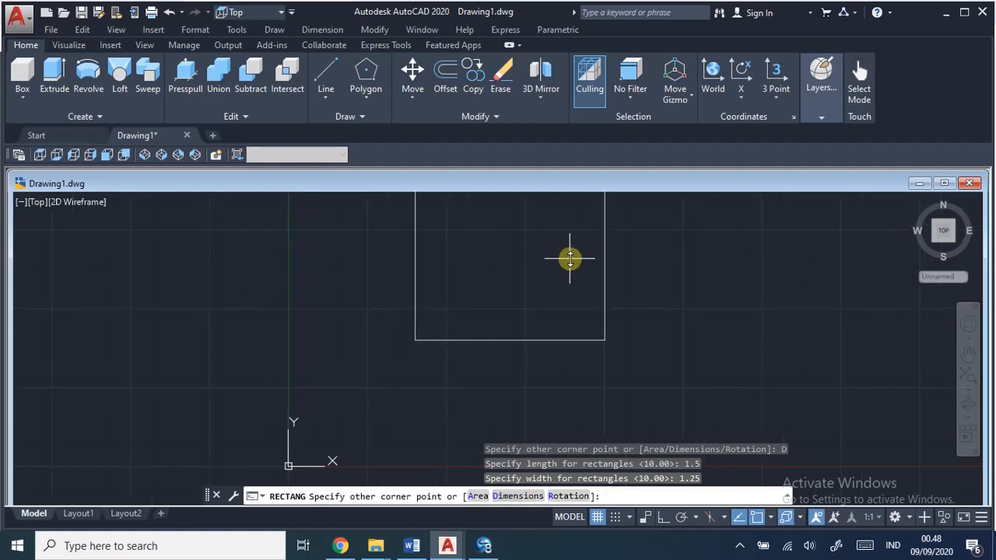
left_click(582, 260)
mouse_move(693, 316)
middle_mouse_down()
mouse_move(660, 332)
mouse_move(670, 304)
mouse_move(653, 310)
middle_mouse_up()
scroll(660, 329, "down", 2)
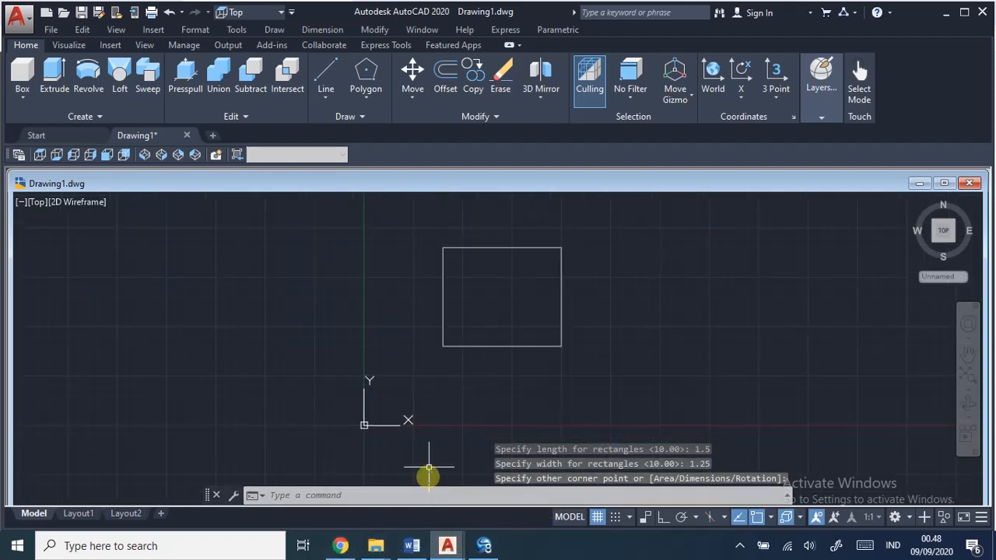
Consult the job sheet drawing in Chrome for the profile's chamfers and inner edges, then return to AutoCAD.
left_click(341, 545)
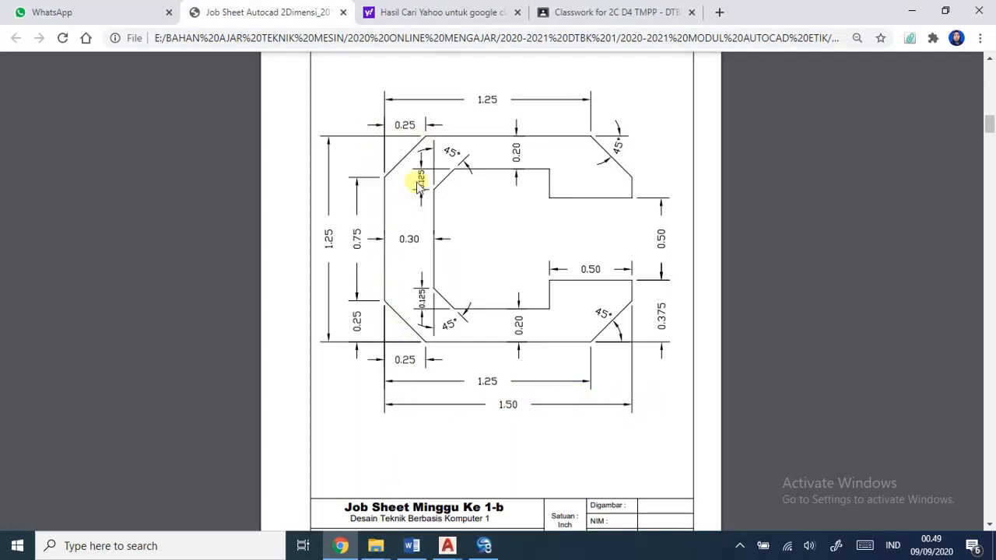
left_click(454, 542)
left_click(506, 502)
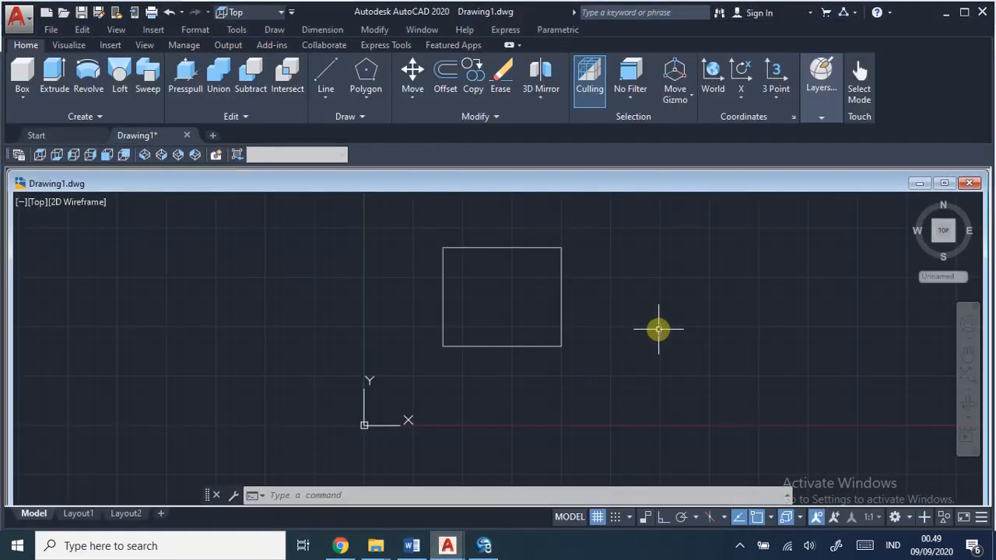
Examine the rectangle up close and select it to check whether its four sides form a single object.
scroll(651, 307, "up", 2)
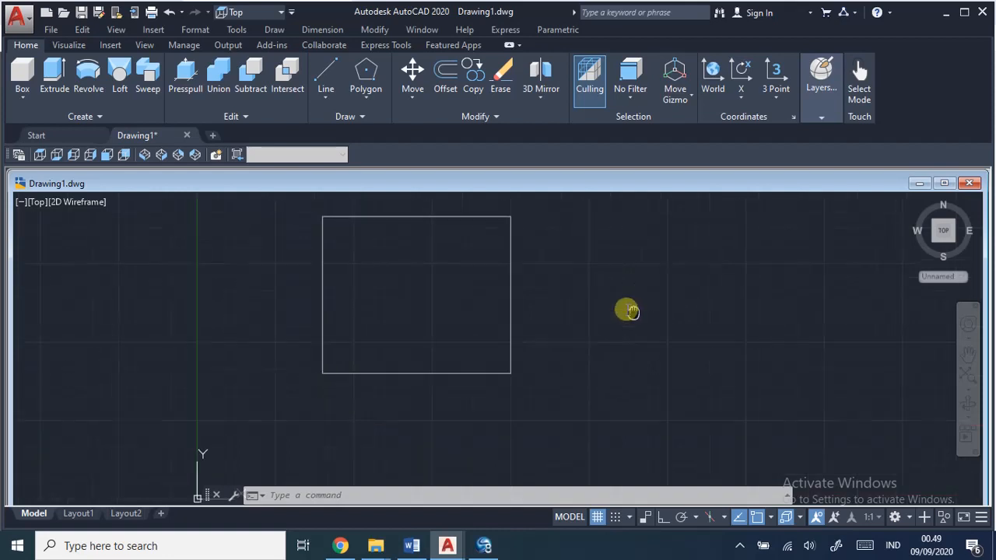
middle_click_drag(630, 311, 693, 360)
scroll(676, 356, "up", 3)
scroll(625, 334, "down", 2)
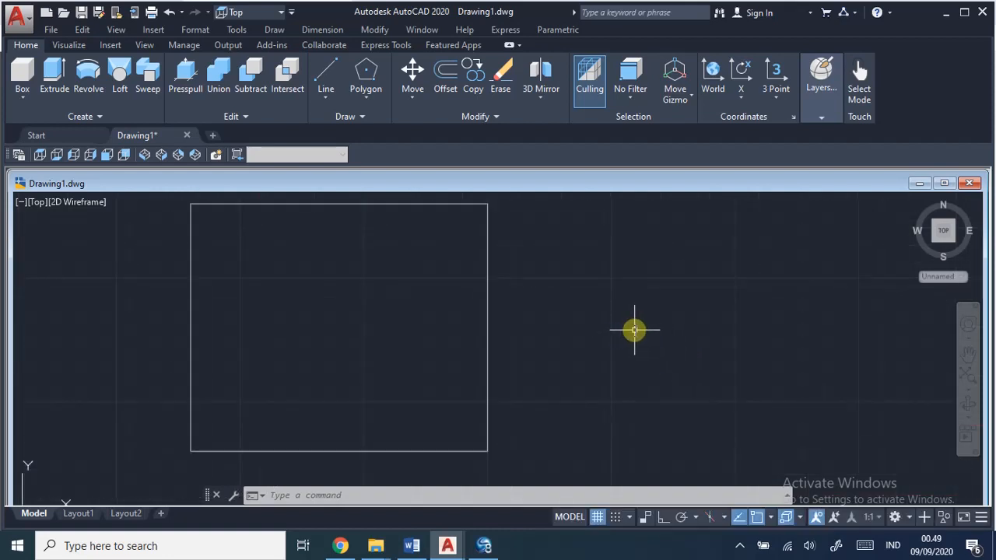
scroll(634, 330, "down", 2)
middle_click_drag(649, 329, 724, 329)
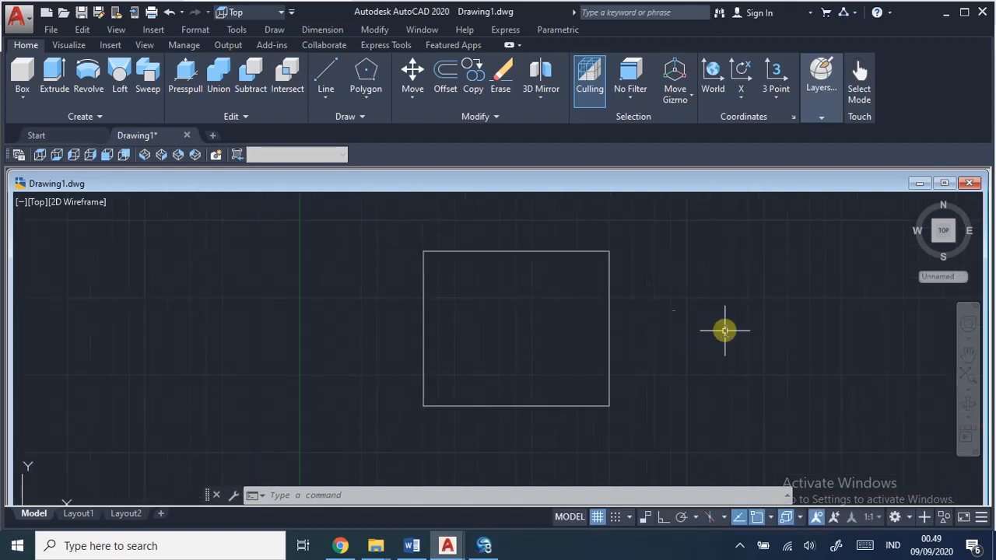
left_click(573, 405)
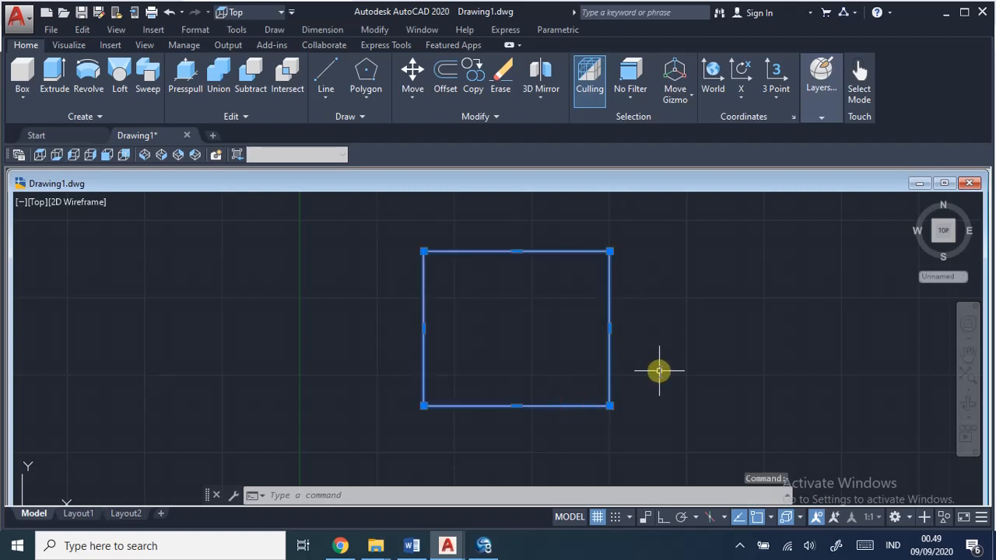
key("Escape")
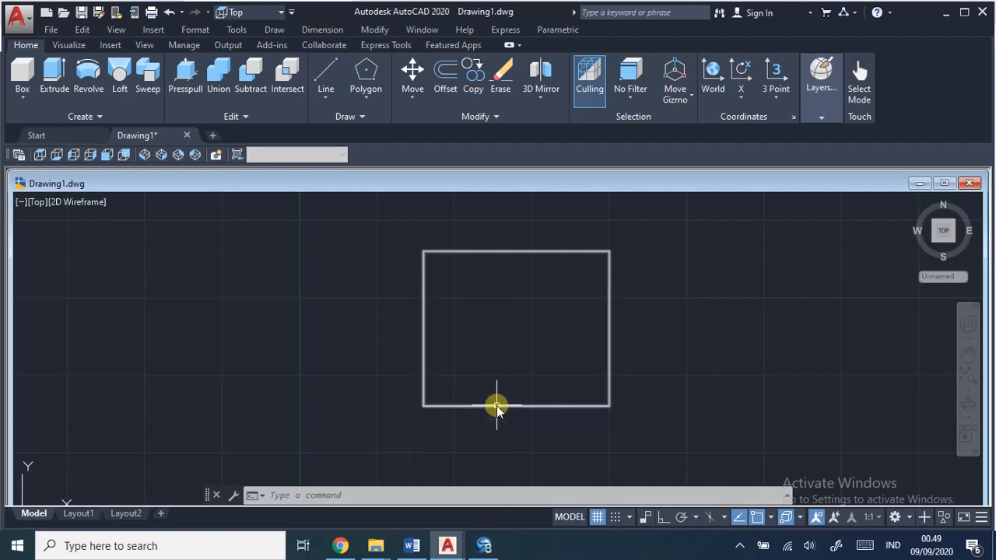
mouse_move(496, 406)
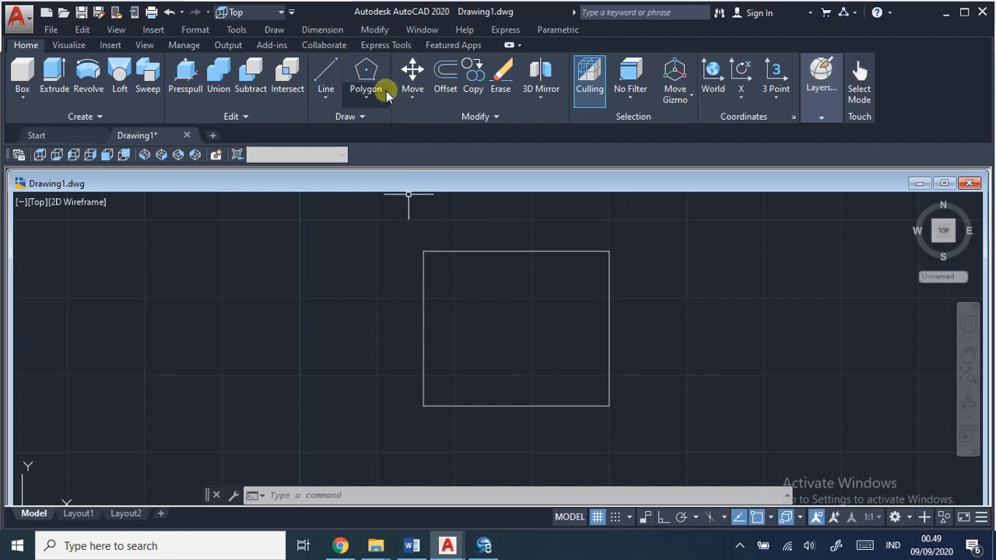
Explode the rectangle into separate lines.
left_click(374, 30)
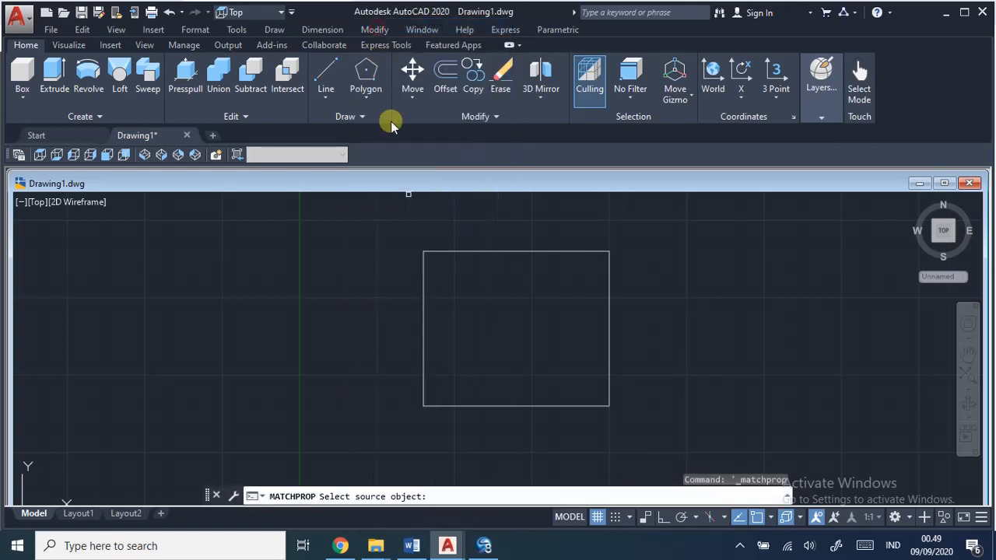
left_click(375, 29)
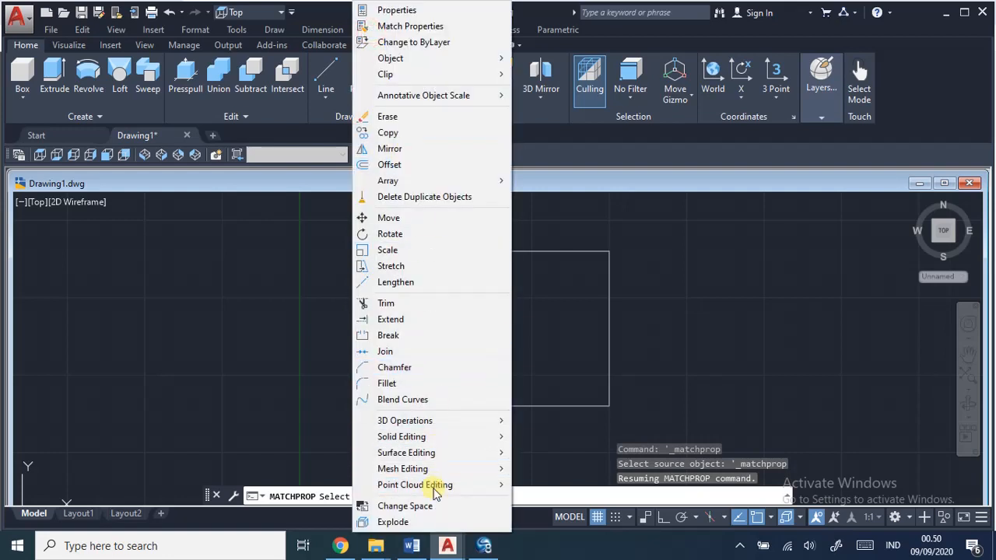
left_click(424, 522)
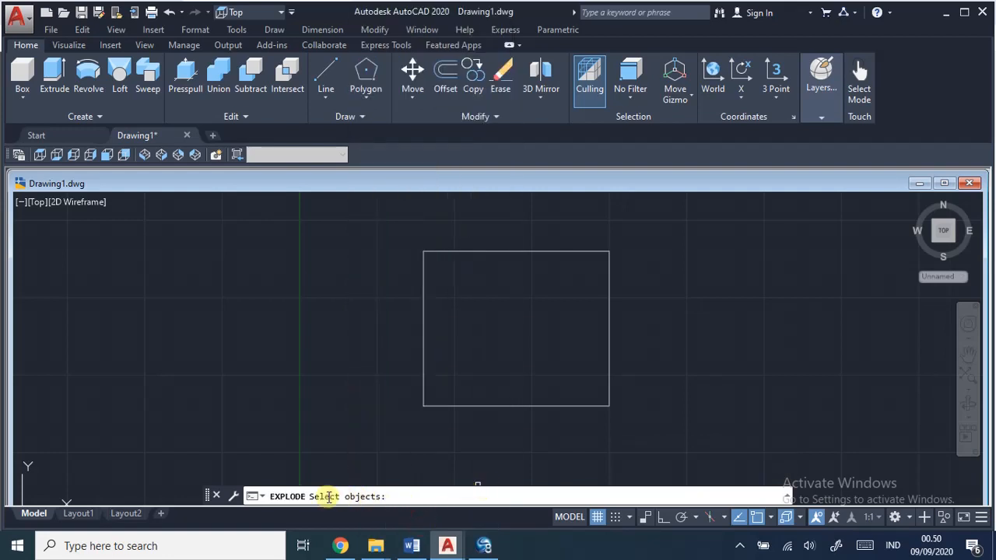
left_click(545, 251)
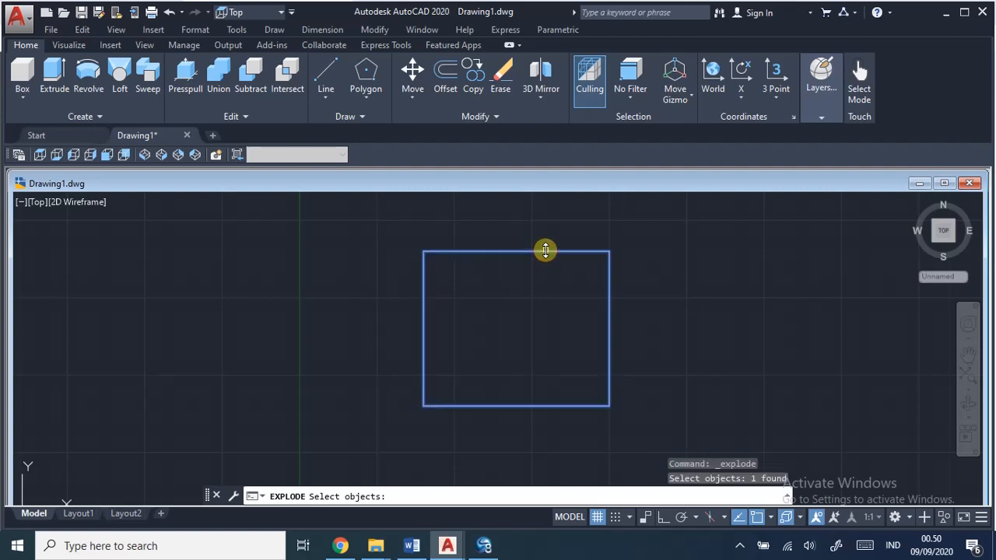
key("Return")
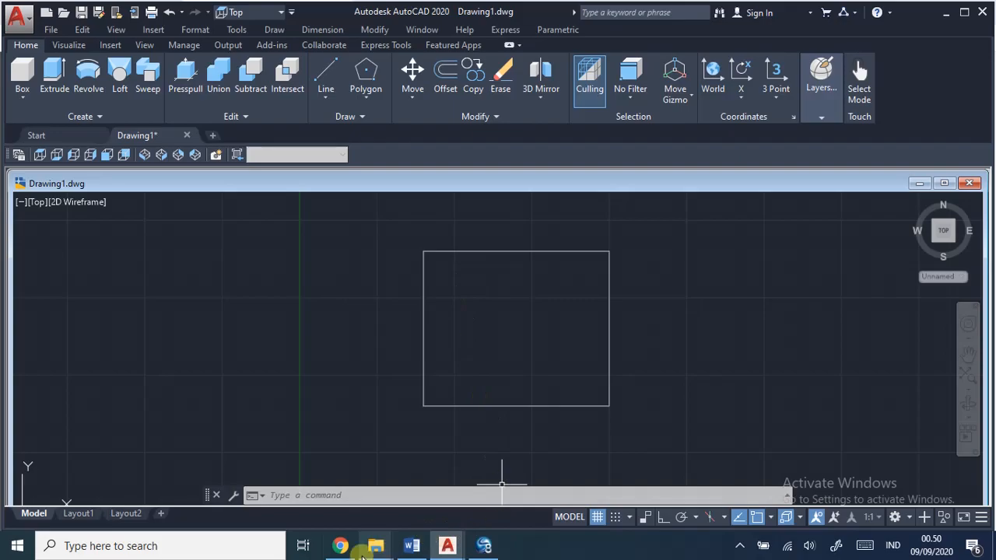
Consult the job sheet in Chrome for the wall thickness, then offset the rectangle's top edge 0.20 downward in AutoCAD.
left_click(340, 545)
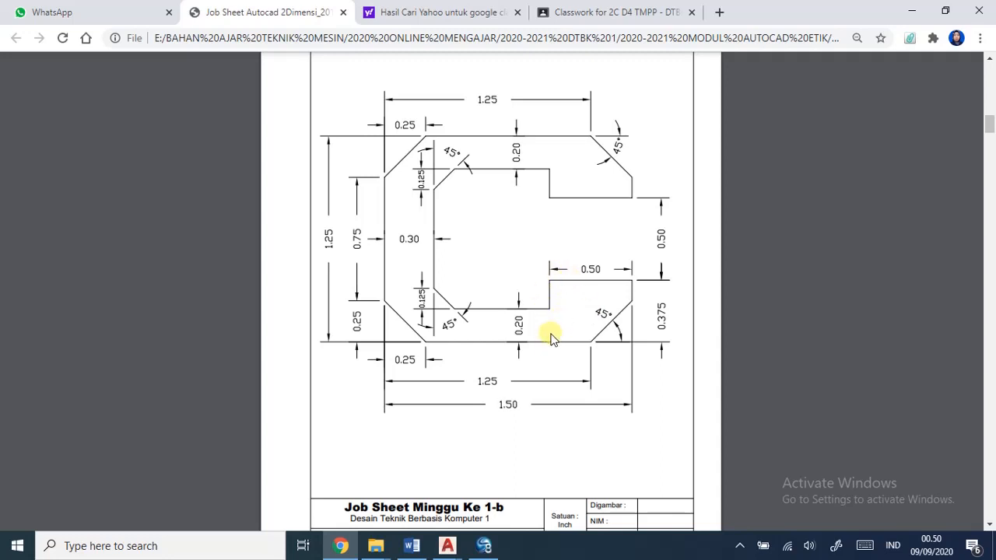
mouse_move(448, 546)
left_click(490, 502)
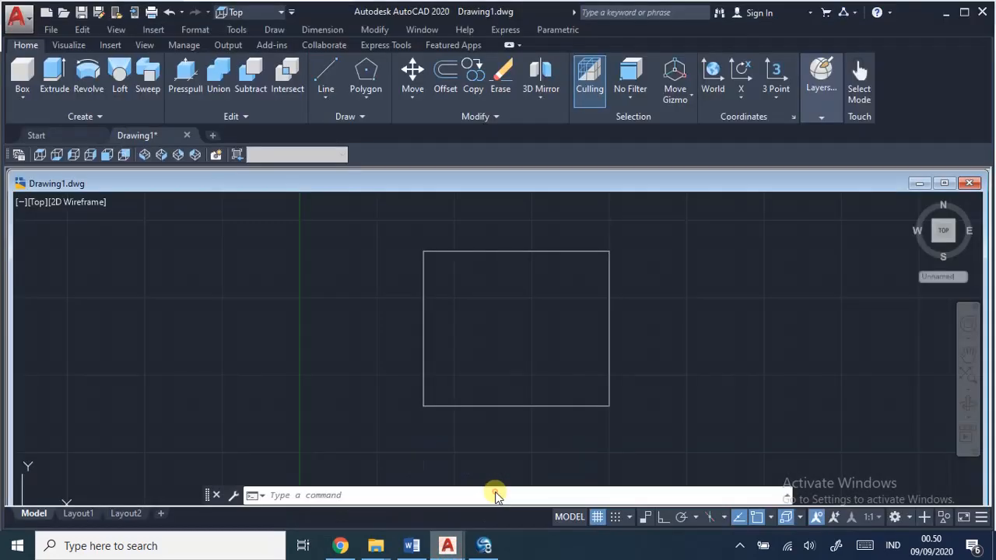
left_click(378, 29)
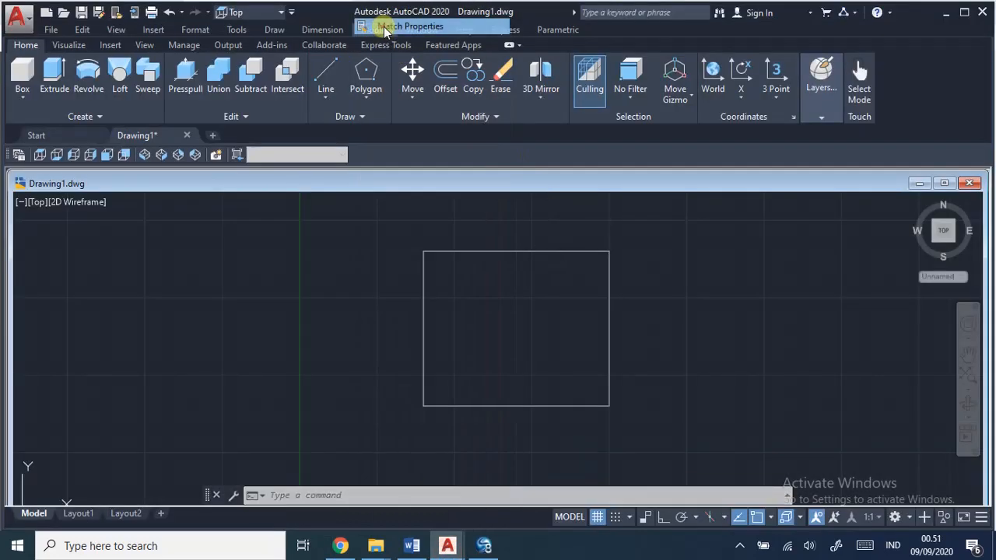
left_click(404, 27)
left_click(377, 30)
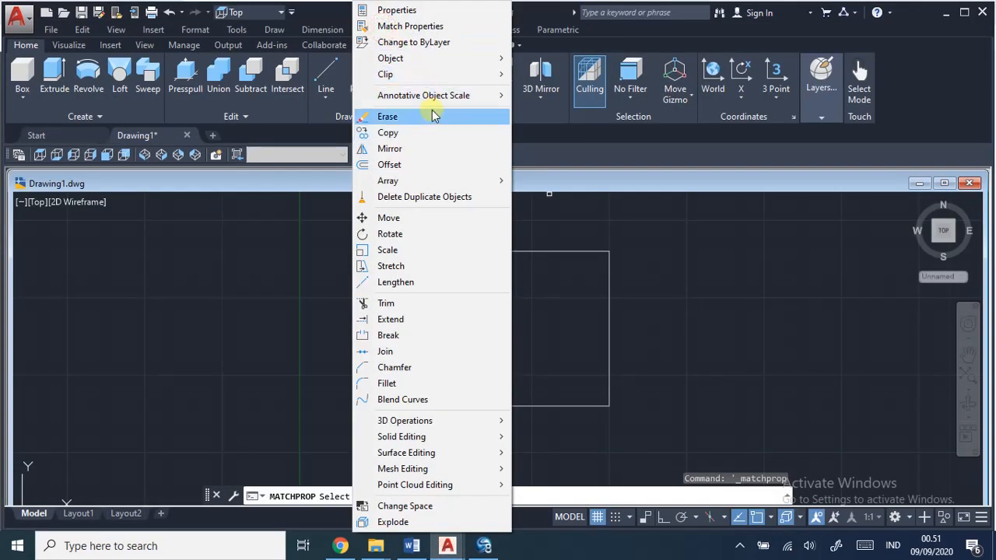
left_click(413, 164)
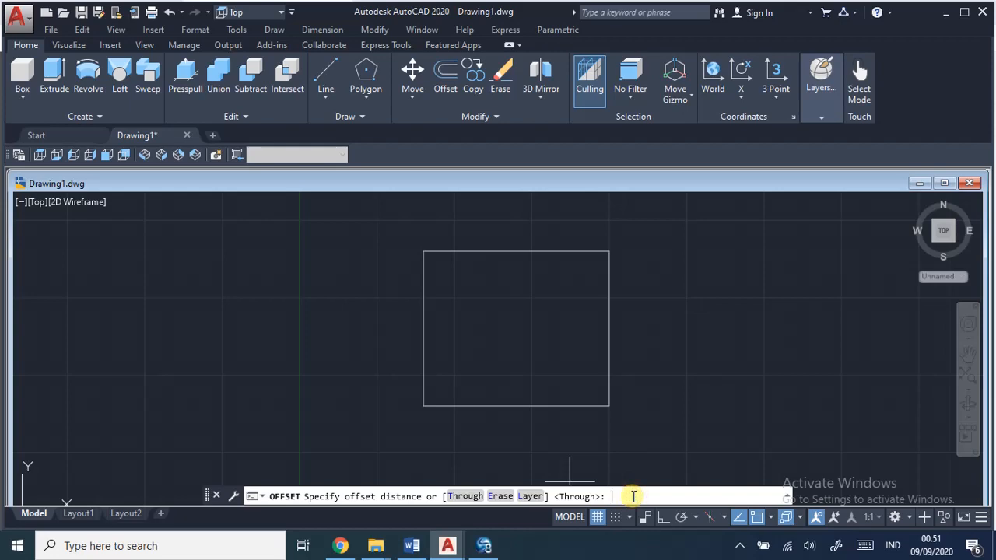
key("alt+Tab")
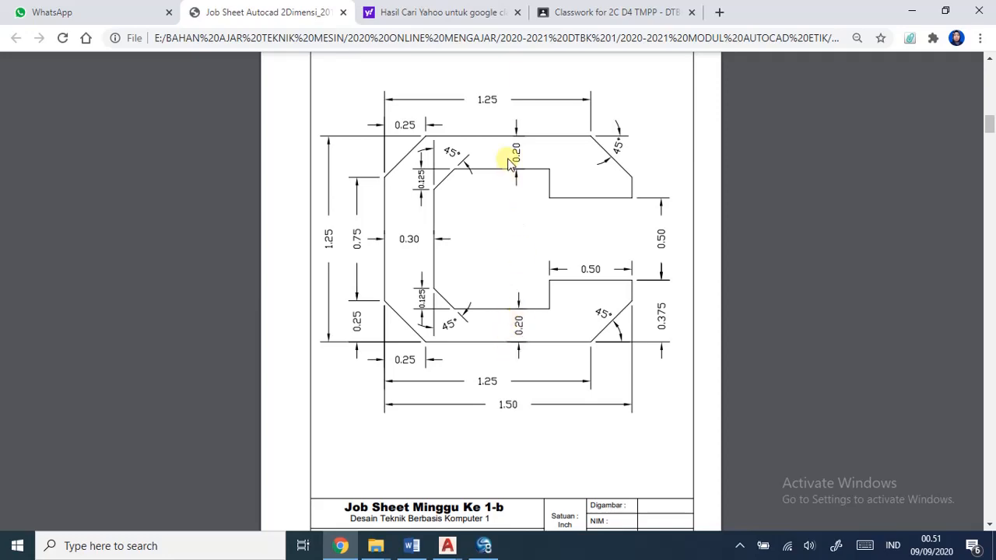
key("alt+Tab")
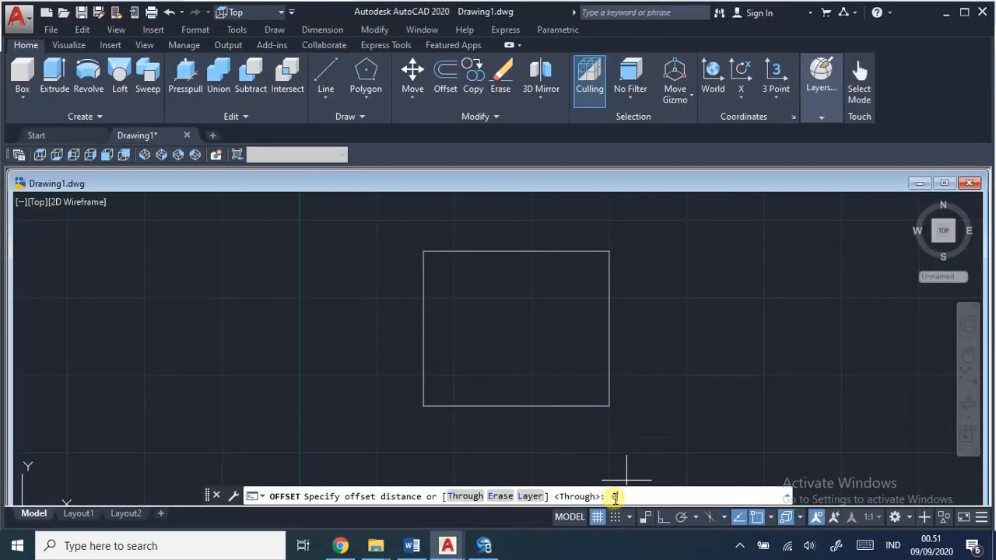
key("Return")
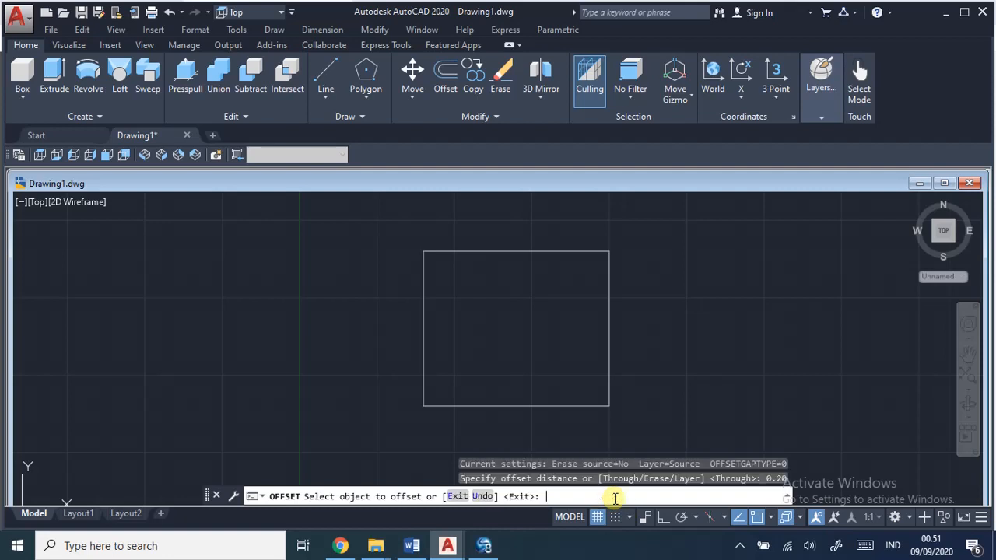
left_click(522, 251)
left_click(519, 281)
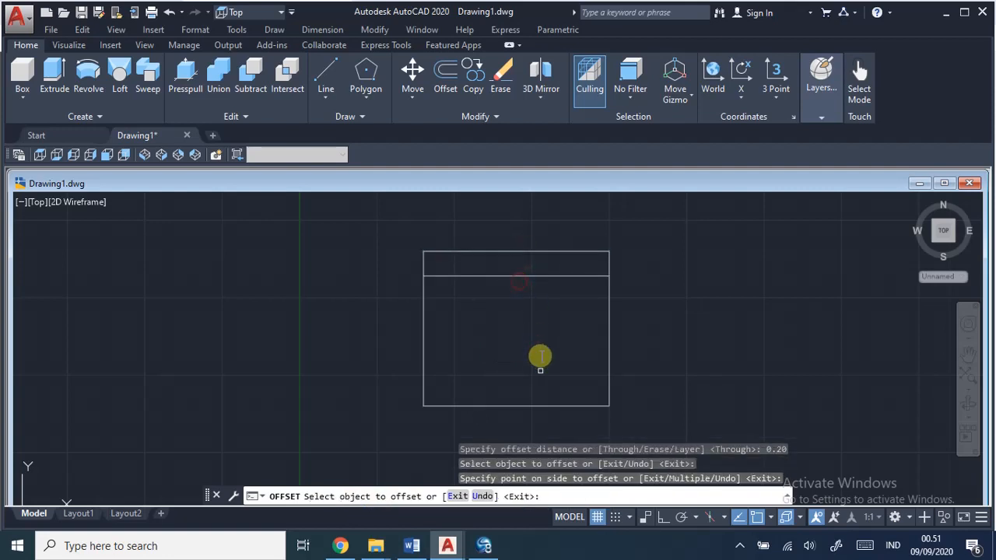
Offset the rectangle's bottom edge 0.20 upward into the rectangle and finish the offset.
left_click(522, 406)
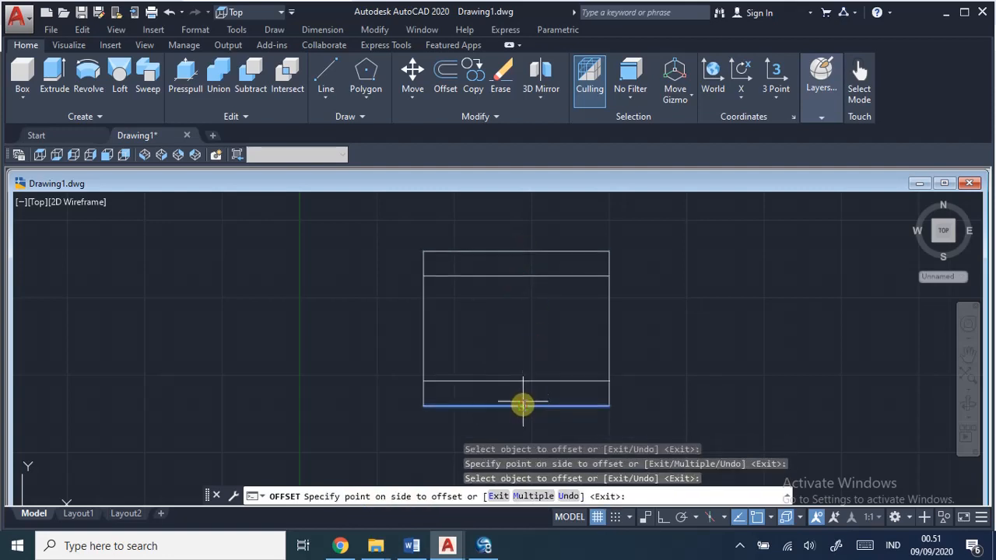
left_click(523, 378)
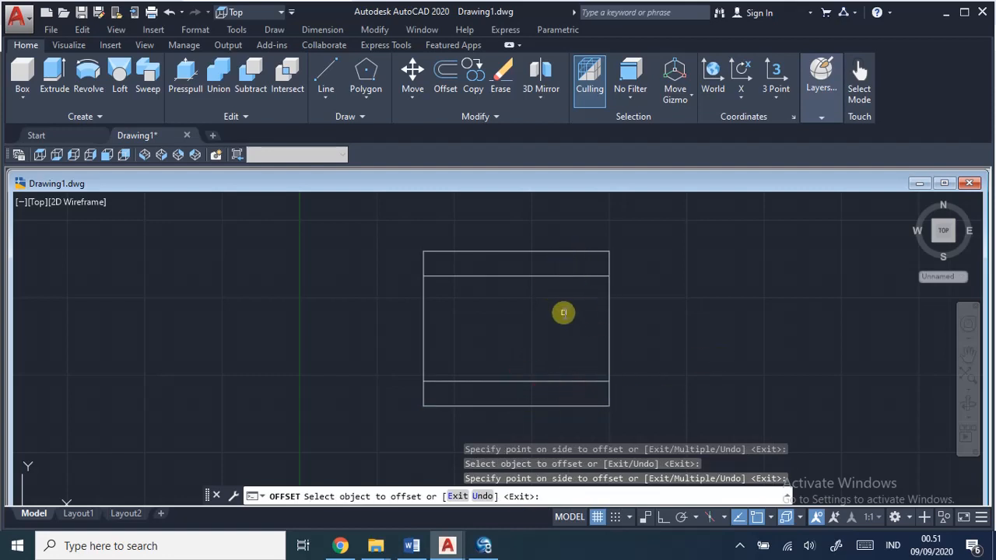
left_click(519, 496)
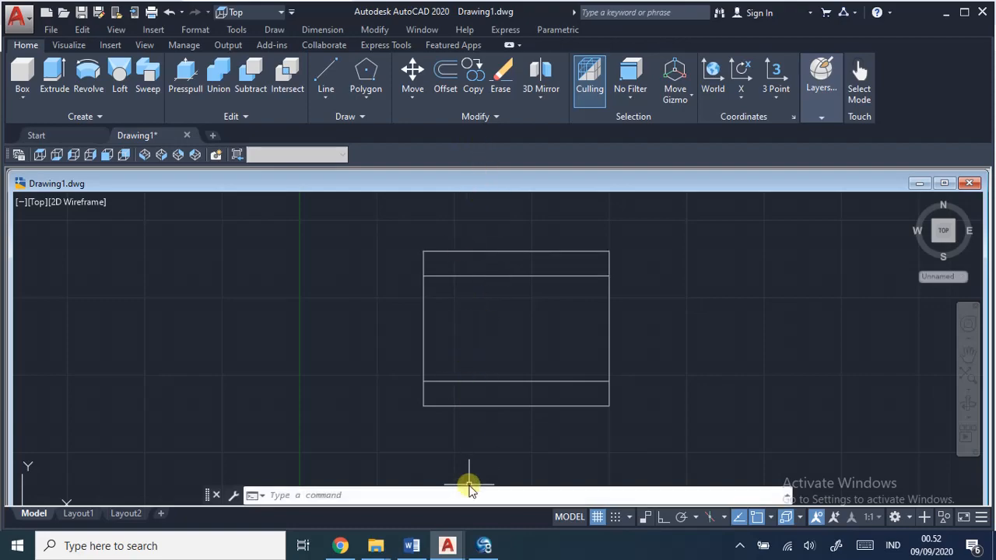
Check the left wall's thickness on the job sheet in Chrome, then offset the rectangle's left edge 0.30 inward in AutoCAD.
left_click(341, 546)
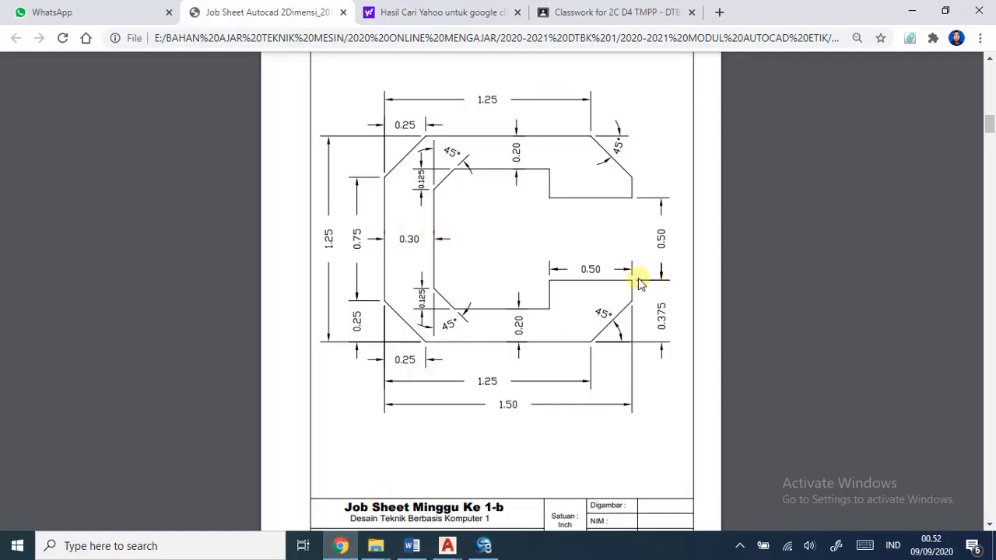
mouse_move(454, 544)
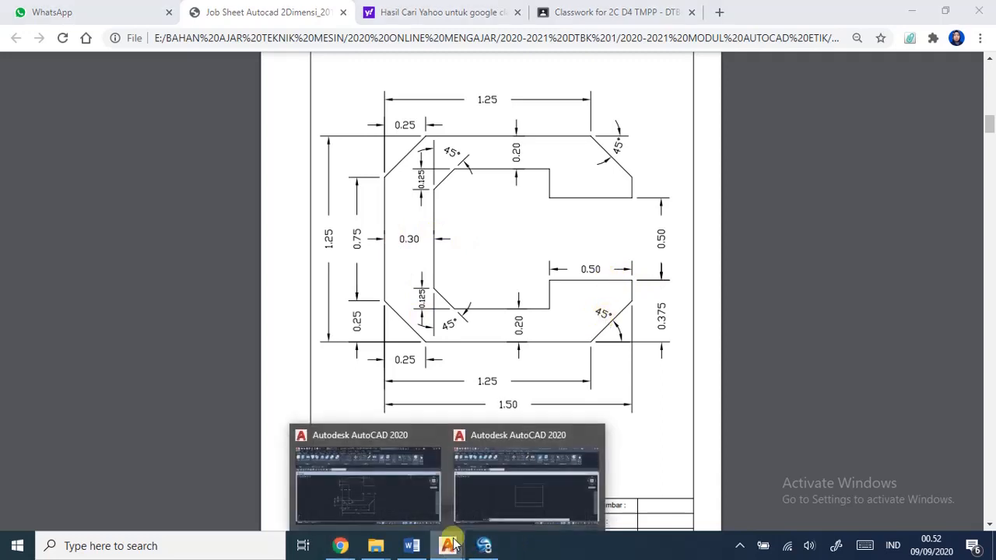
left_click(500, 503)
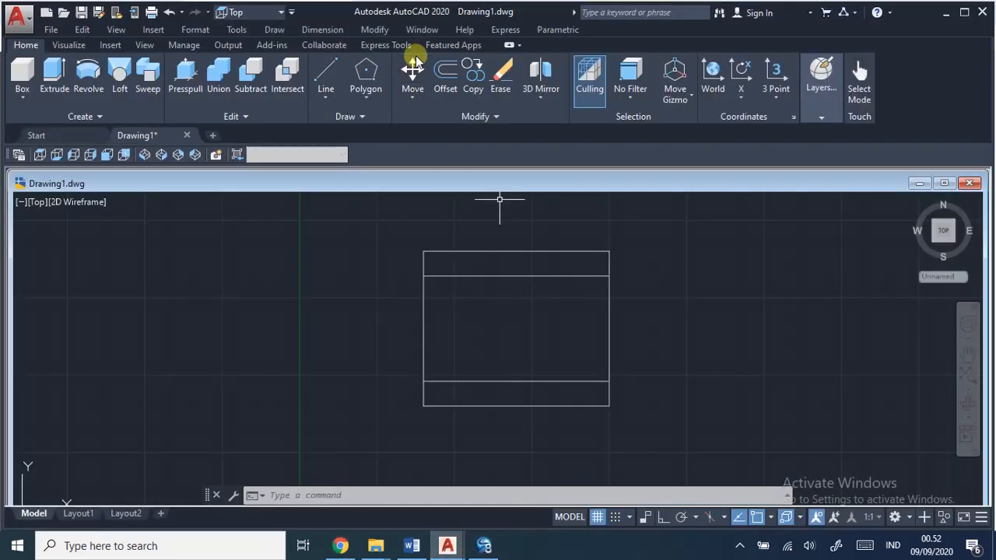
left_click(442, 70)
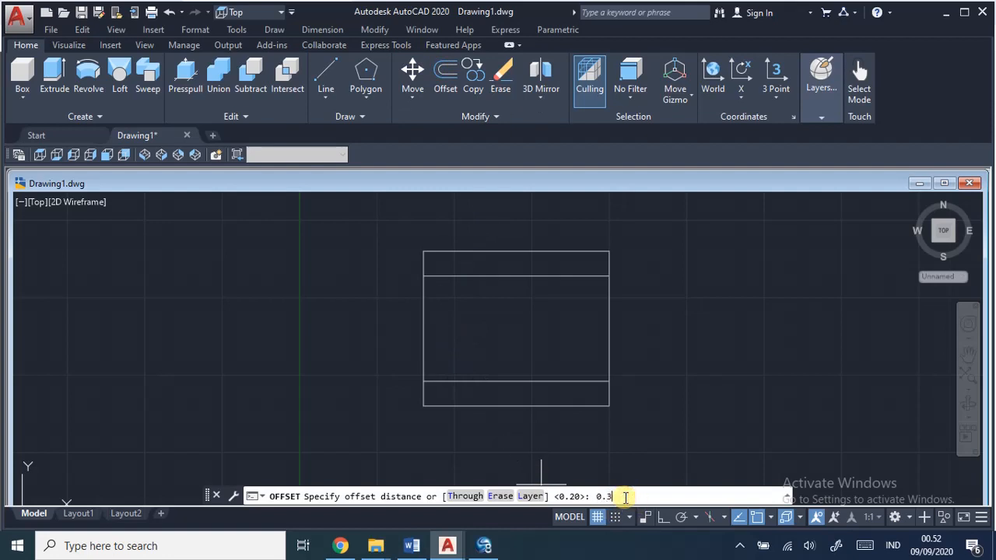
key("Return")
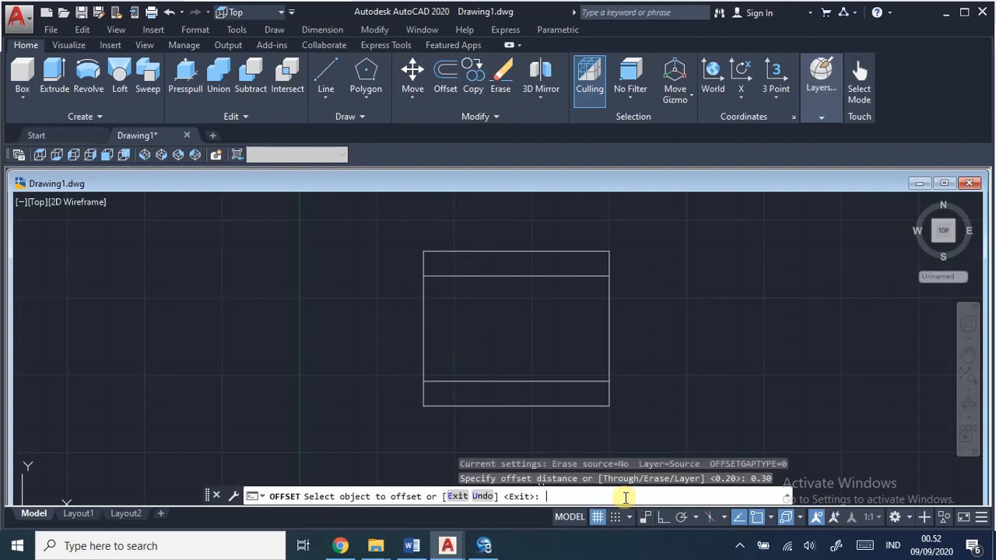
left_click(421, 323)
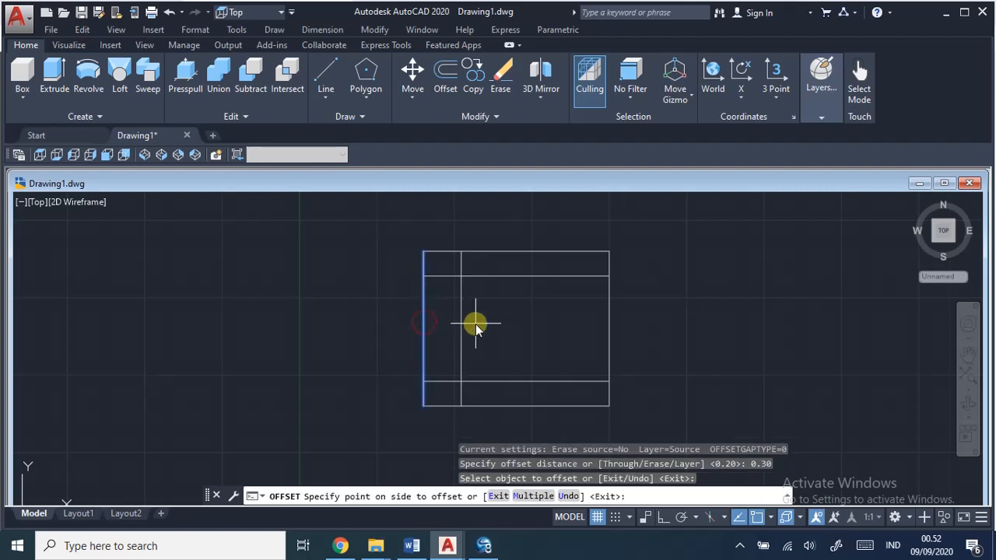
left_click(476, 325)
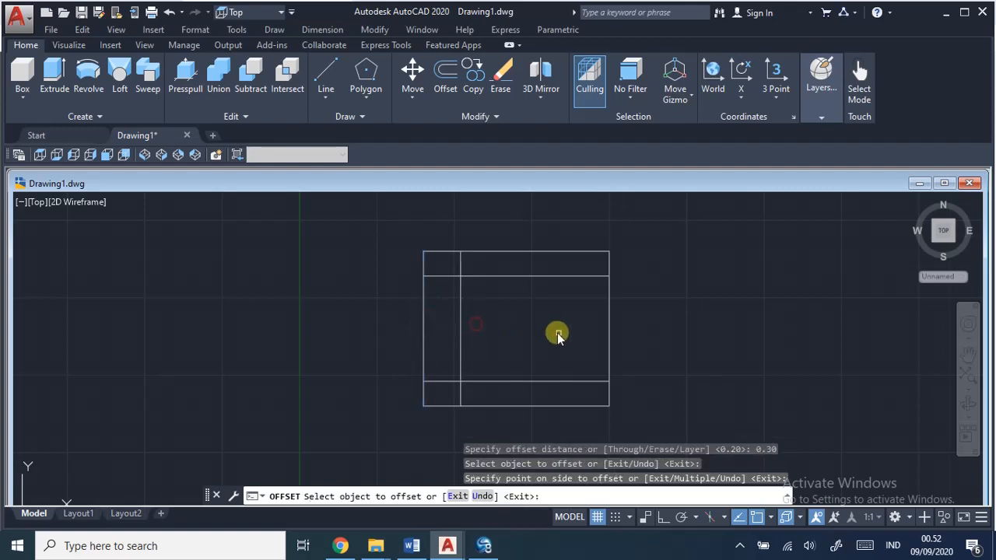
key("Escape")
Offset the rectangle's right edge 0.50 inward.
left_click(457, 70)
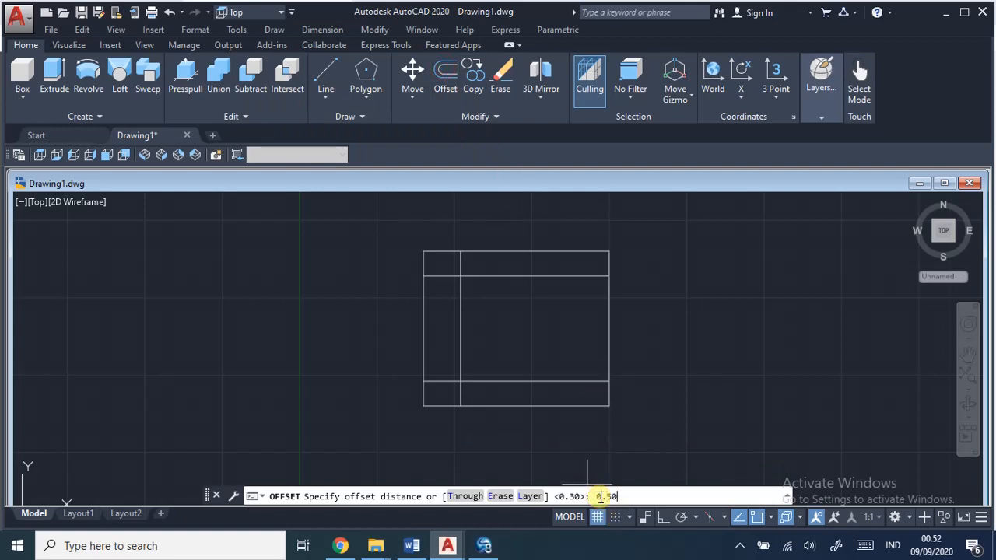
key("Return")
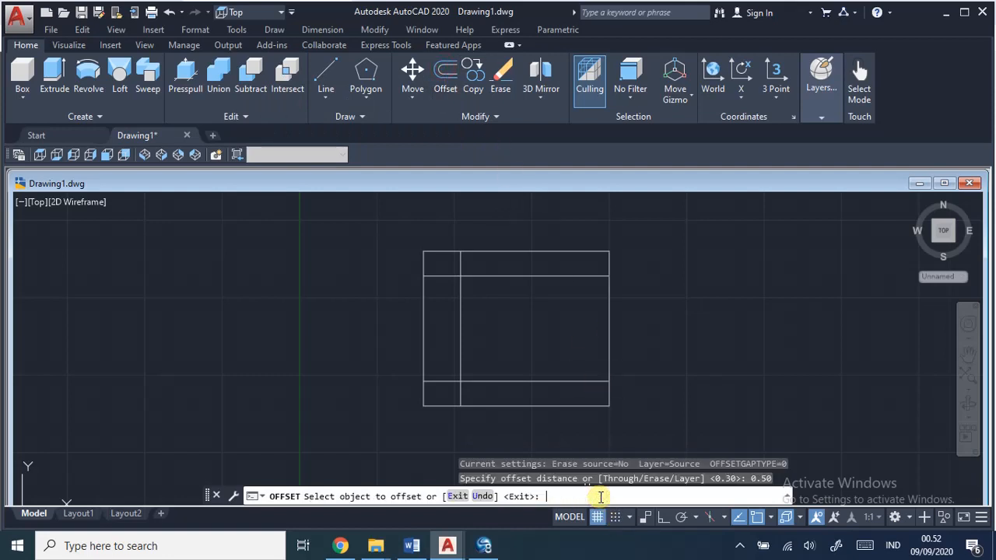
left_click(607, 349)
left_click(556, 349)
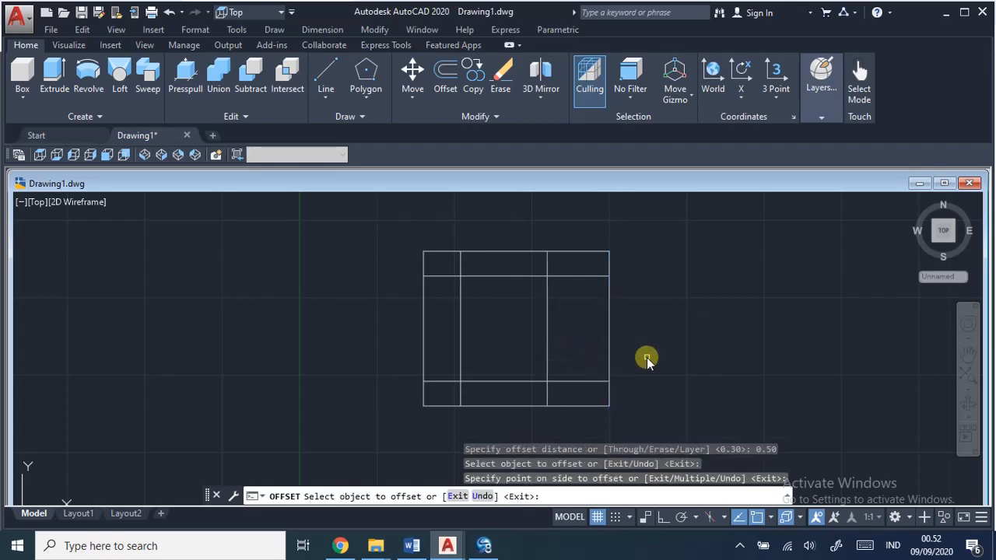
Compare the opening's edges with the job sheet in Chrome, then offset both inner horizontal lines 0.175 toward the rectangle's middle in AutoCAD.
key("alt+Tab")
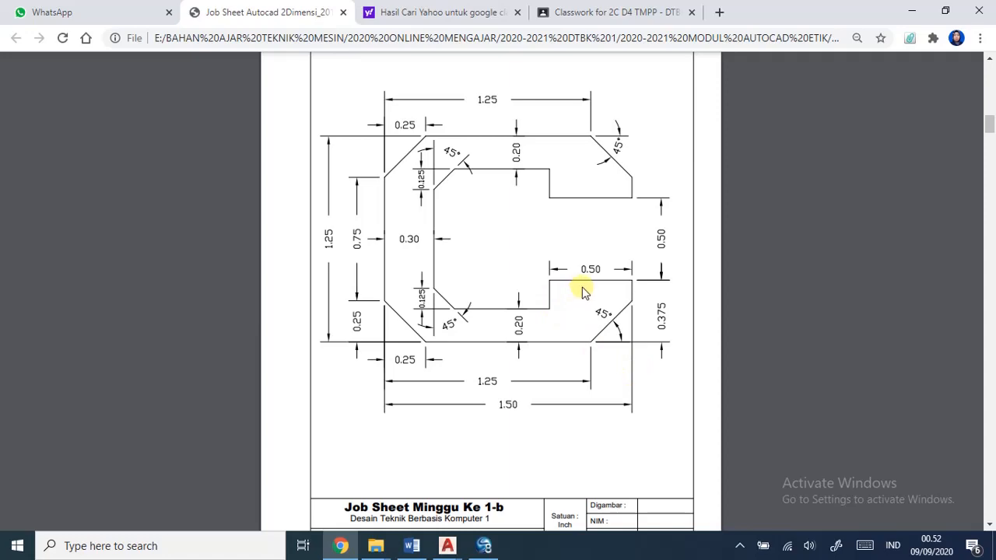
key("alt+Tab")
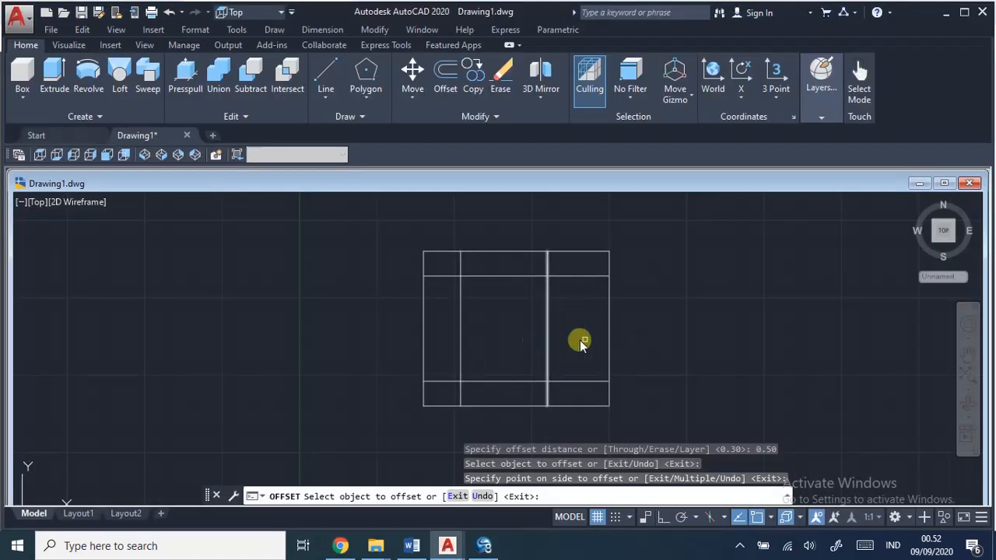
key("alt+Tab")
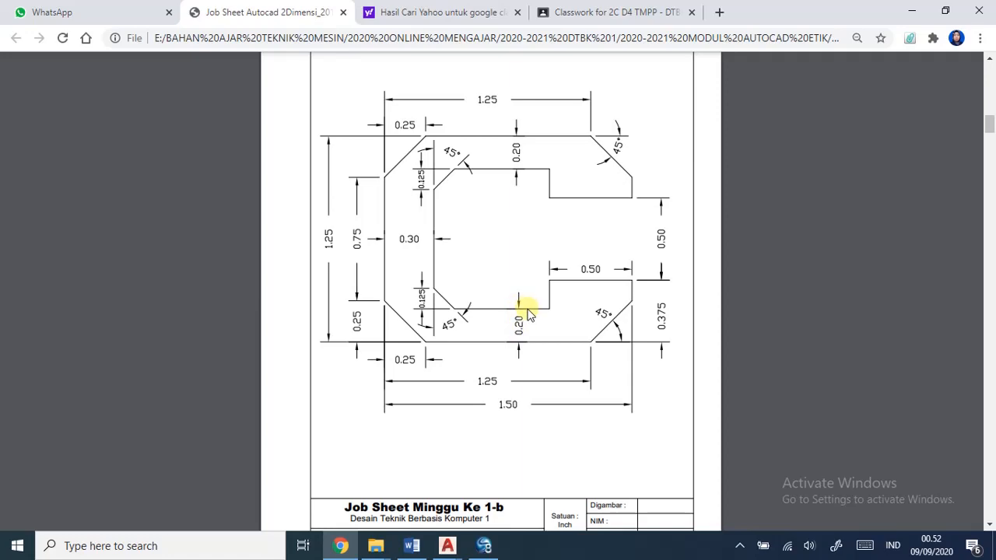
key("alt+Tab")
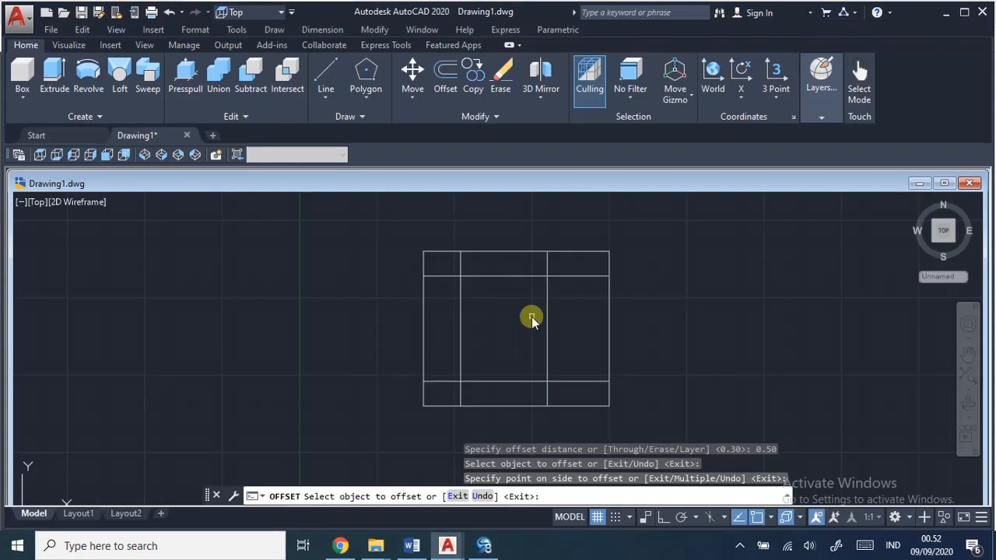
key("alt+Tab")
key("alt+Tab")
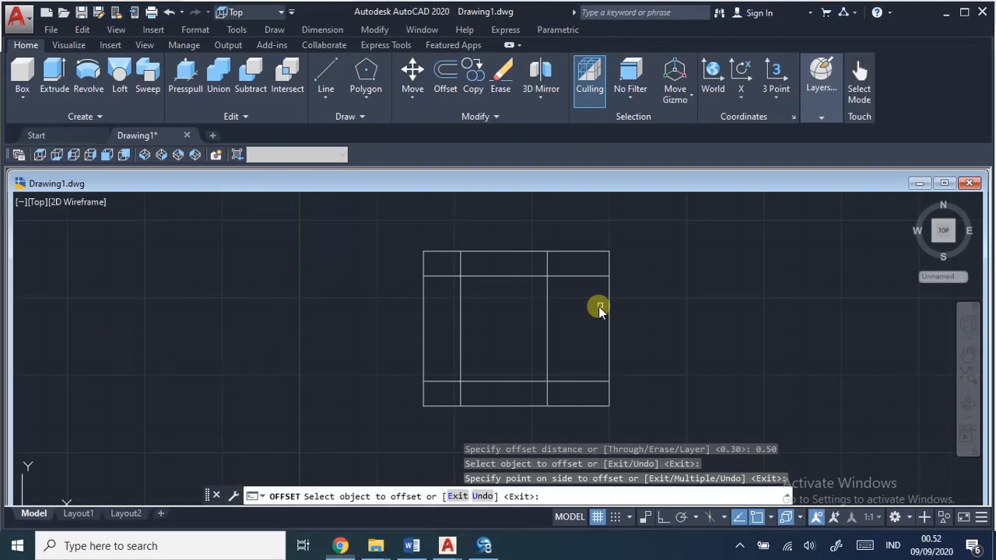
left_click(446, 80)
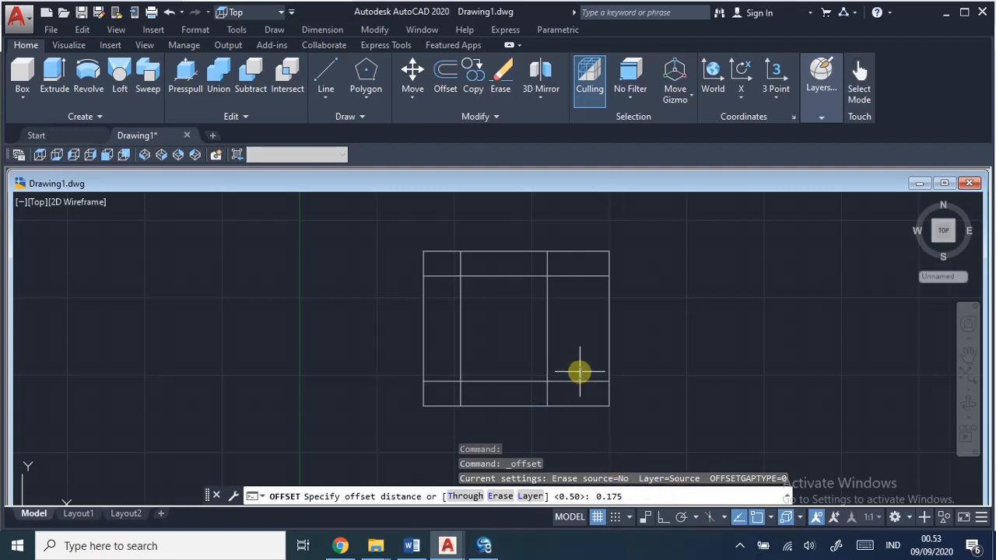
key("Return")
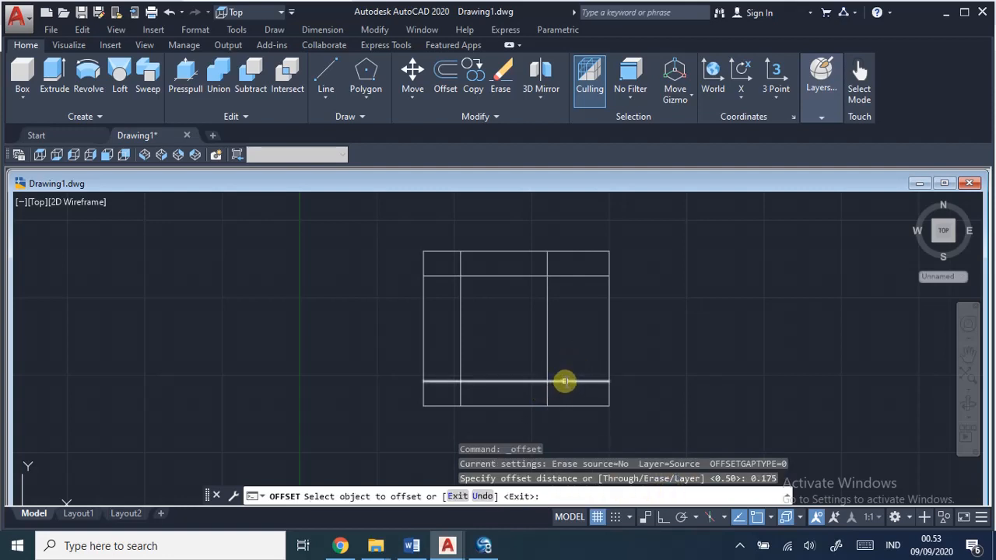
left_click(566, 381)
left_click(574, 360)
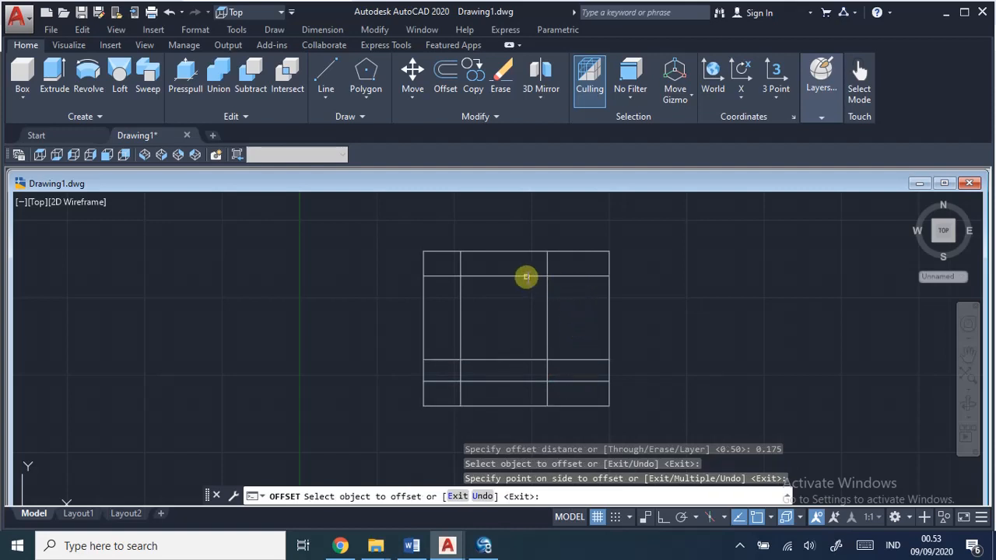
left_click(525, 276)
left_click(525, 306)
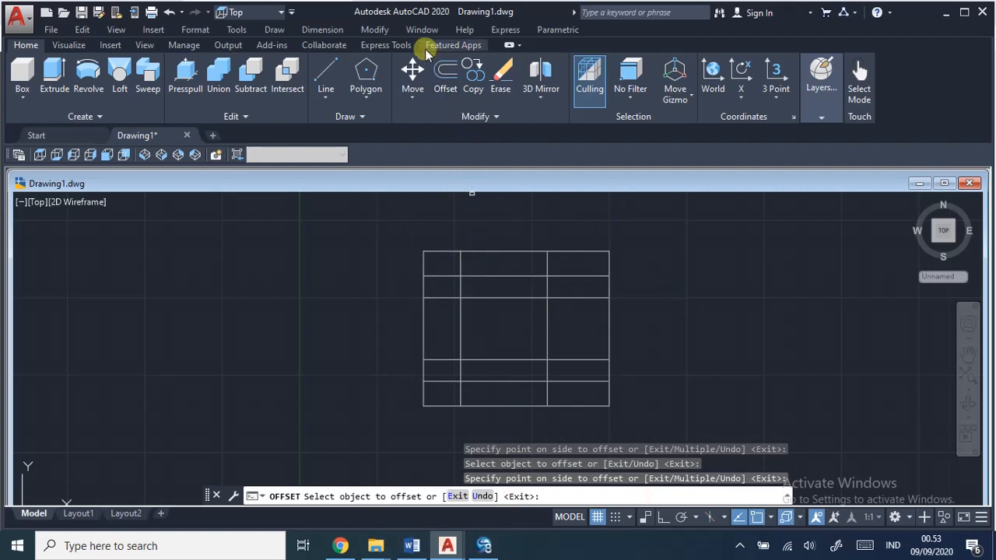
Using all objects as cutting edges, trim the opening's two horizontal lines between the inner verticals, checking the job sheet in Chrome before returning to AutoCAD.
left_click(375, 29)
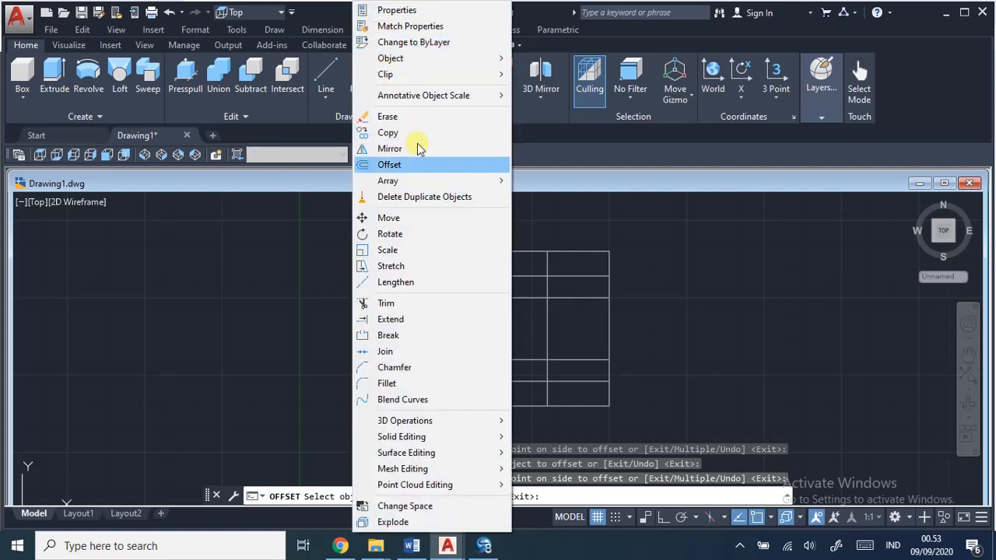
left_click(397, 305)
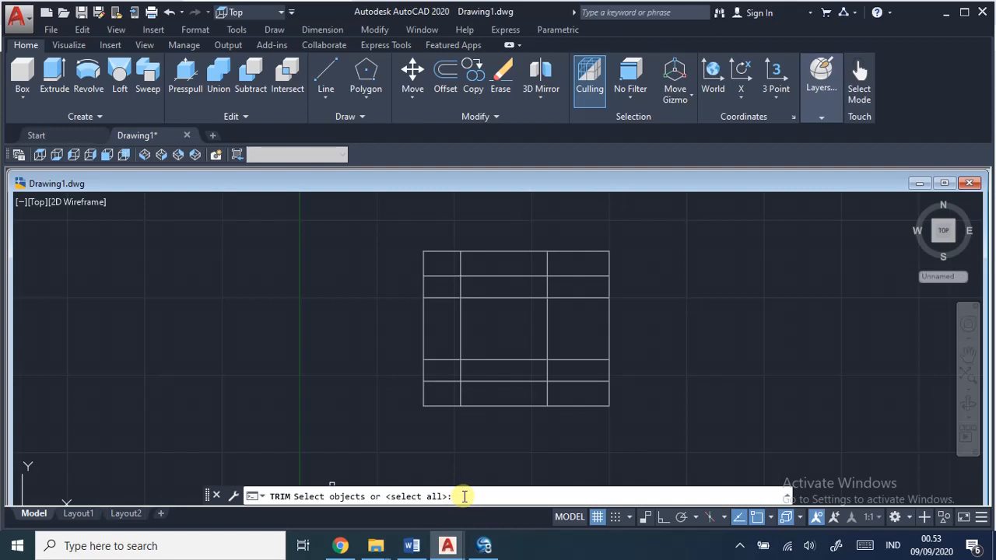
key("Return")
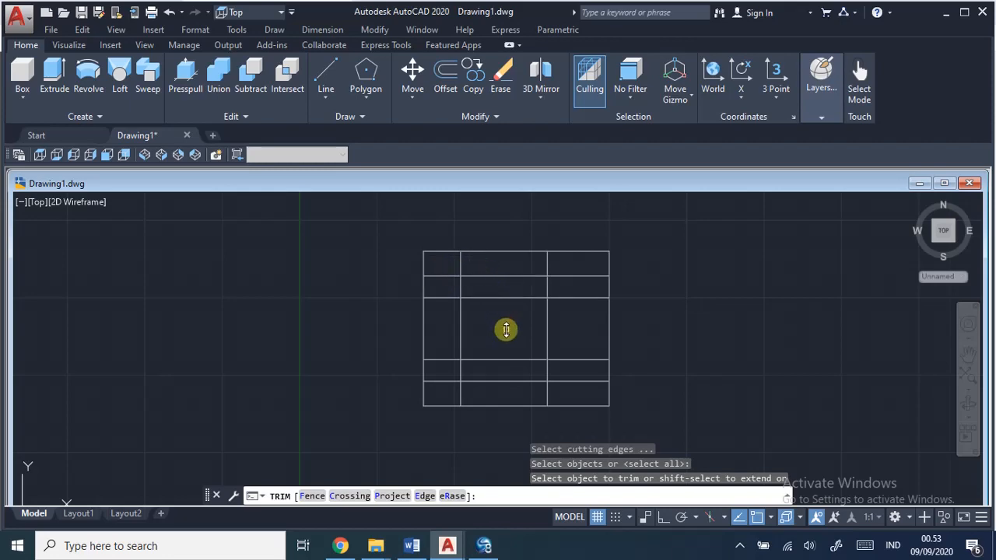
key("alt+Tab")
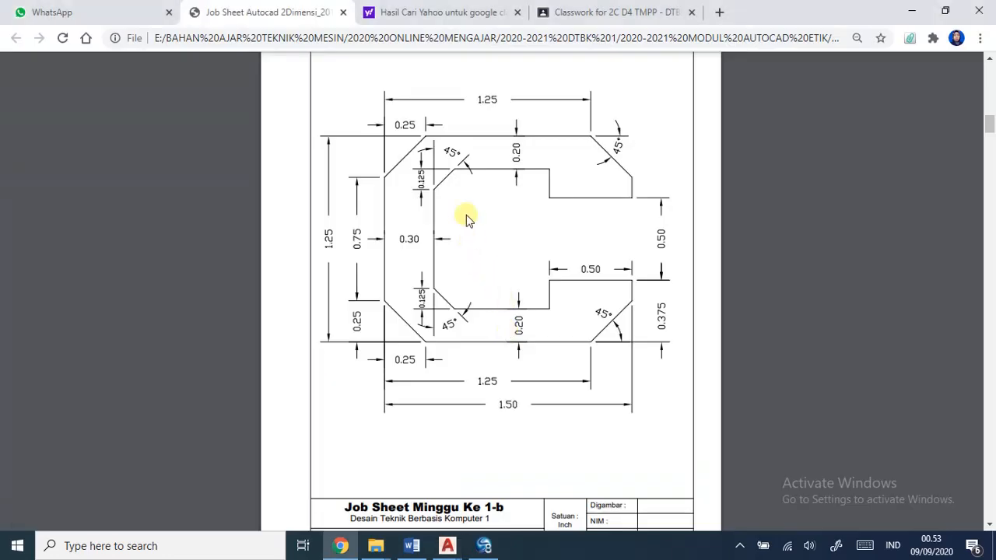
key("alt+Tab")
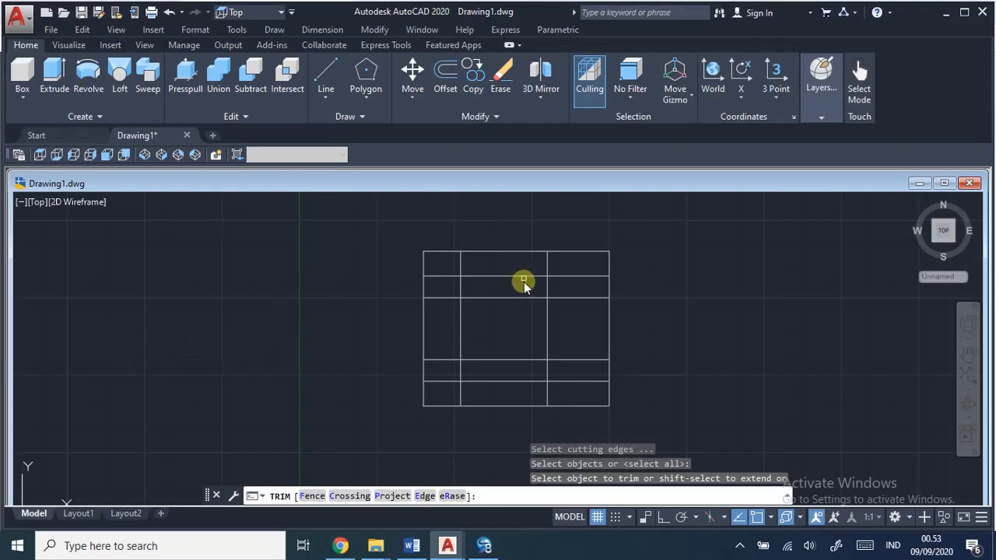
left_click(511, 298)
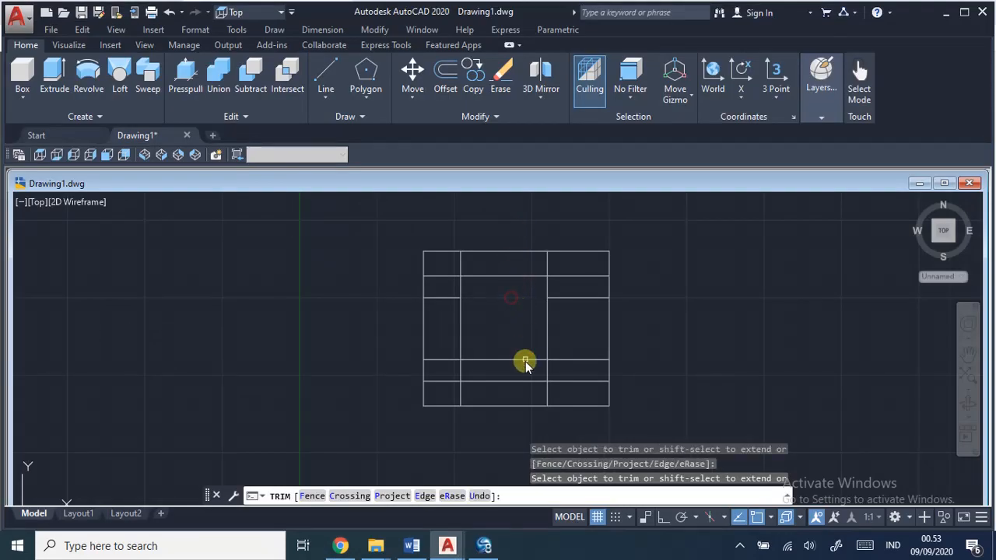
left_click(515, 360)
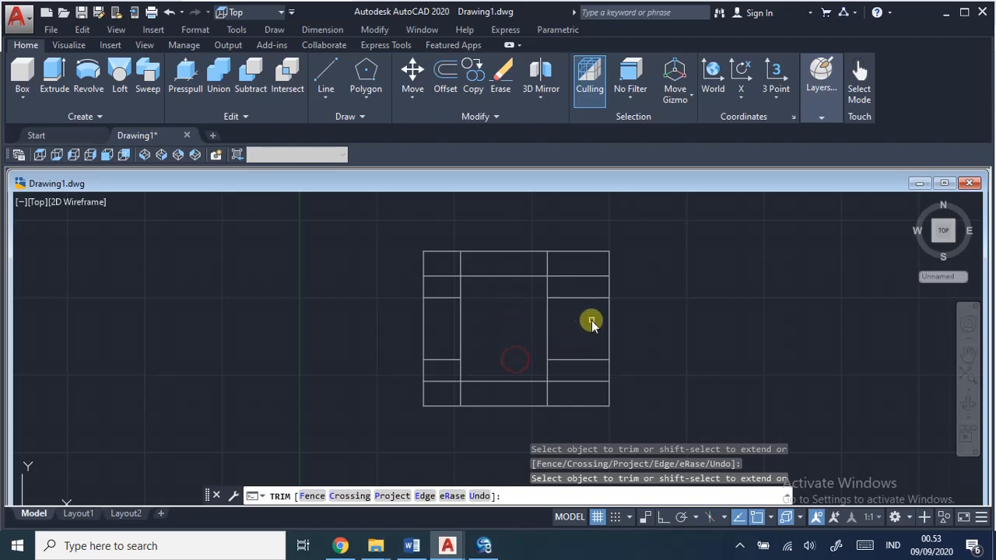
Check the job sheet in Chrome, then in AutoCAD trim the lines inside the upper right arm and both vertical segments closing the opening.
key("alt+Tab")
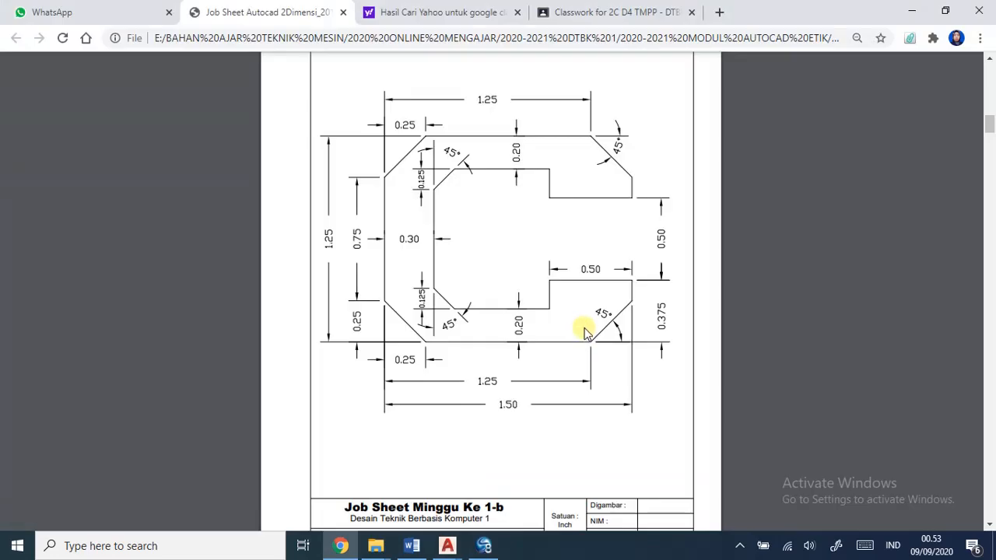
key("alt+Tab")
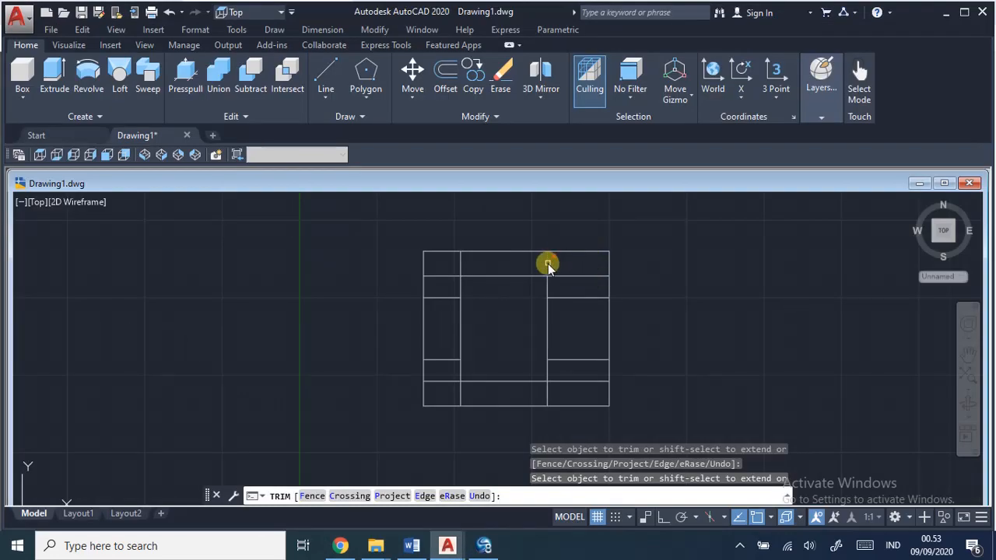
left_click(547, 265)
key("alt+Tab")
key("alt+Tab")
left_click(574, 276)
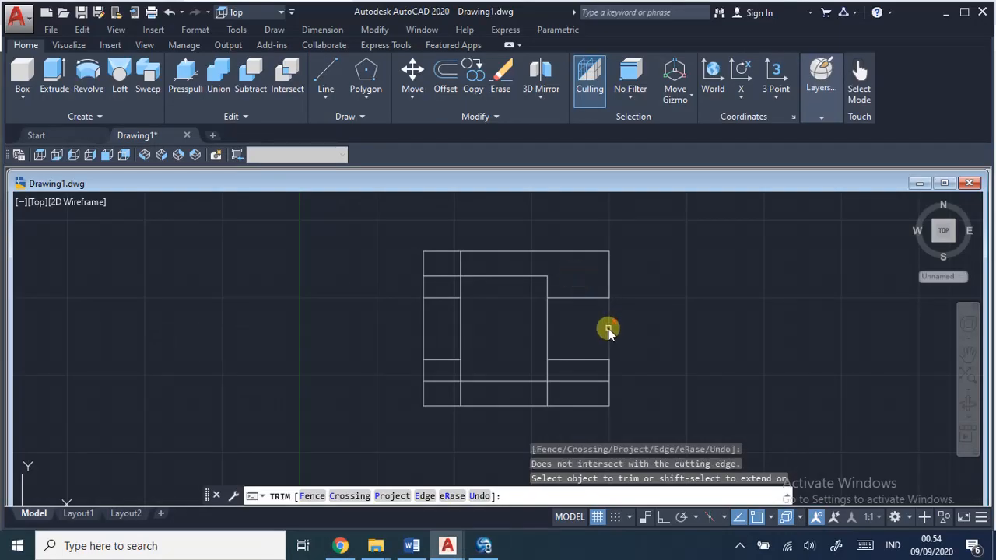
left_click(608, 329)
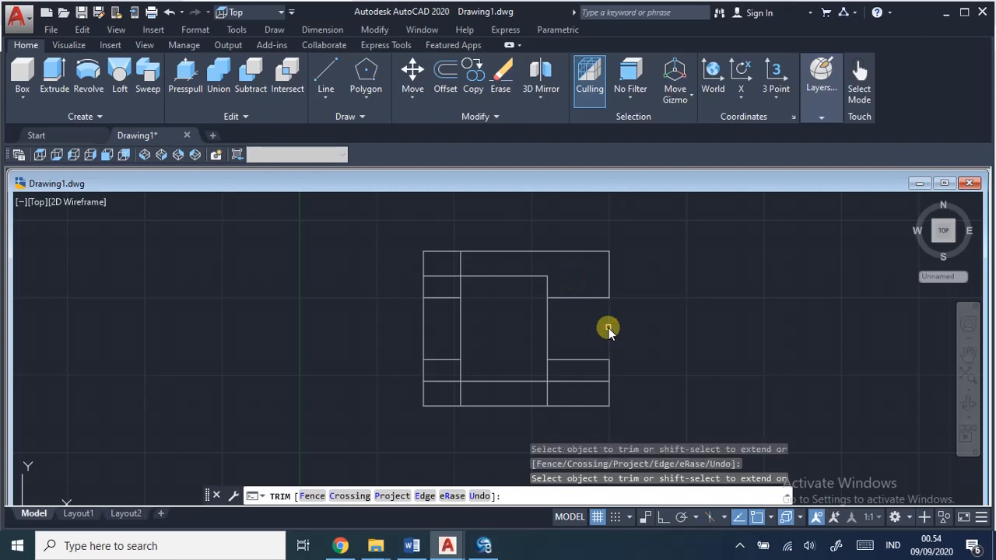
left_click(547, 335)
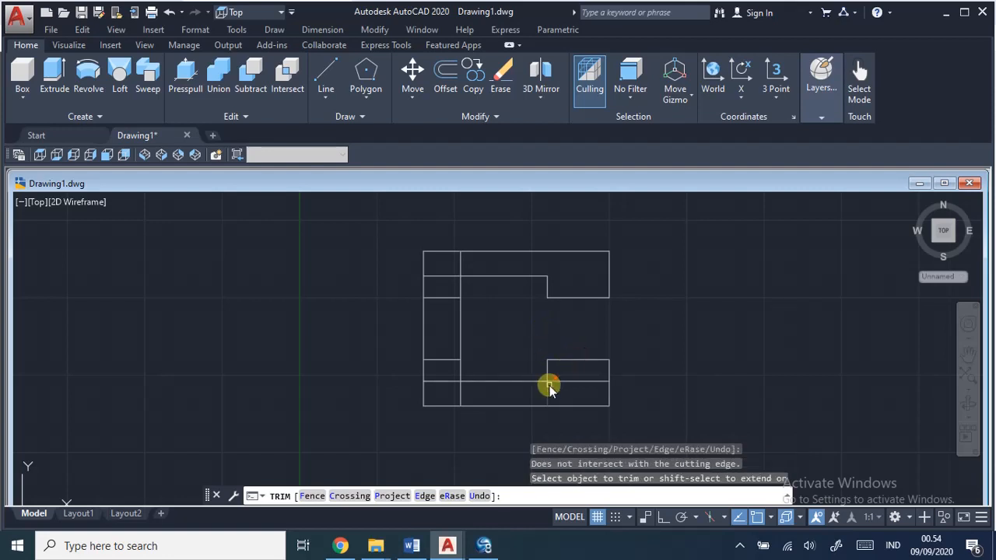
Check the lower arm on the job sheet in Chrome, then trim the horizontal and vertical lines crossing inside that arm in AutoCAD.
key("alt+Tab")
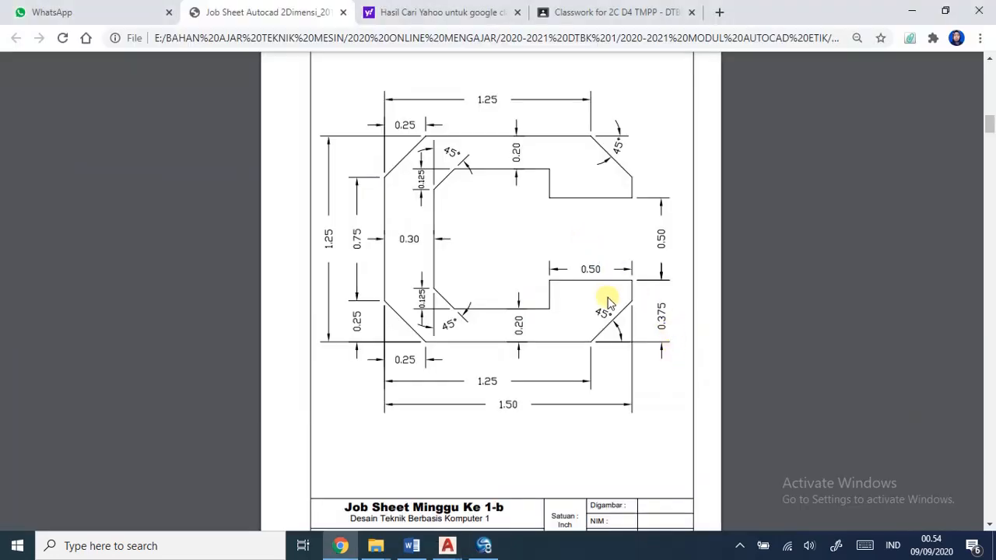
key("alt+Tab")
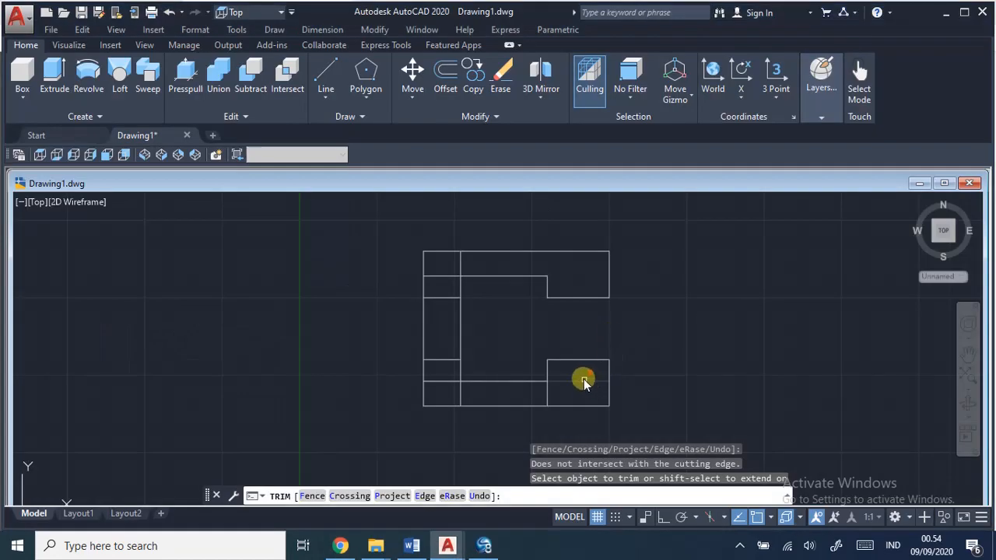
left_click(578, 386)
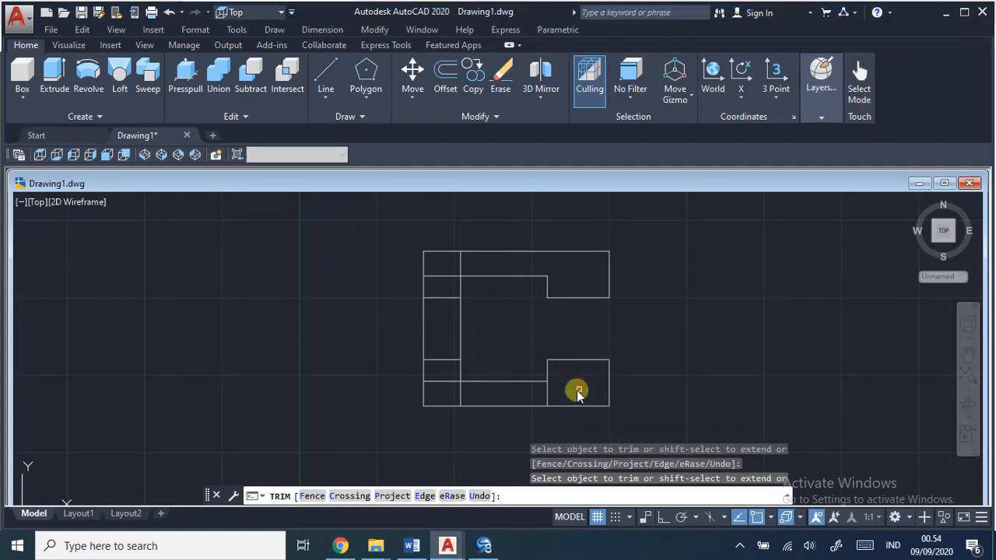
left_click(548, 399)
Trim the inner outline's overhanging line ends at its lower left and upper left corners, then finish trimming.
left_click(460, 399)
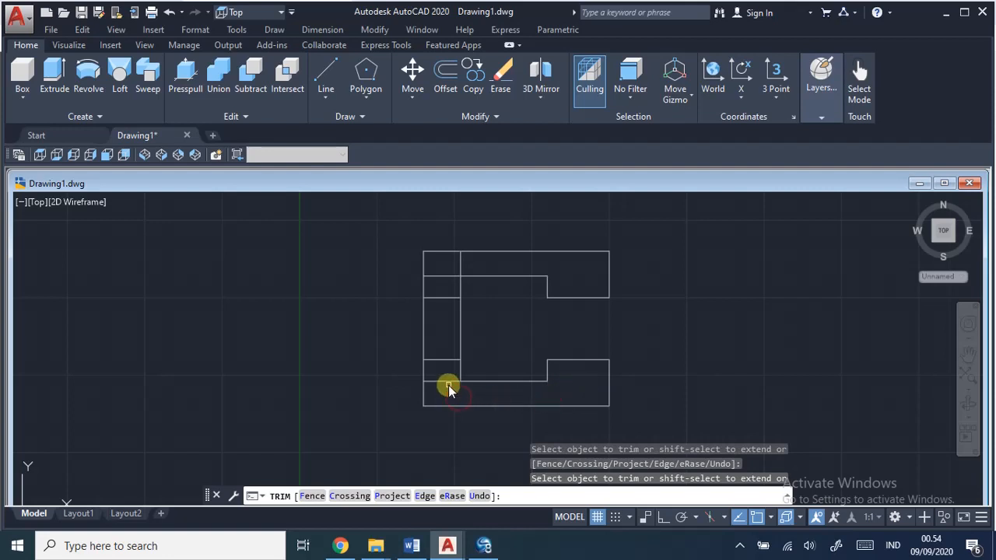
left_click(450, 361)
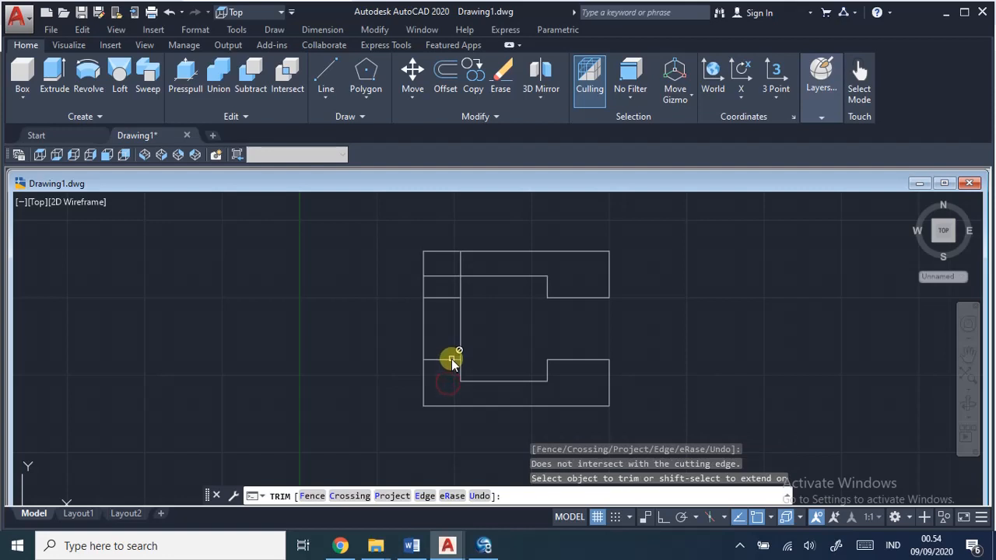
left_click(446, 299)
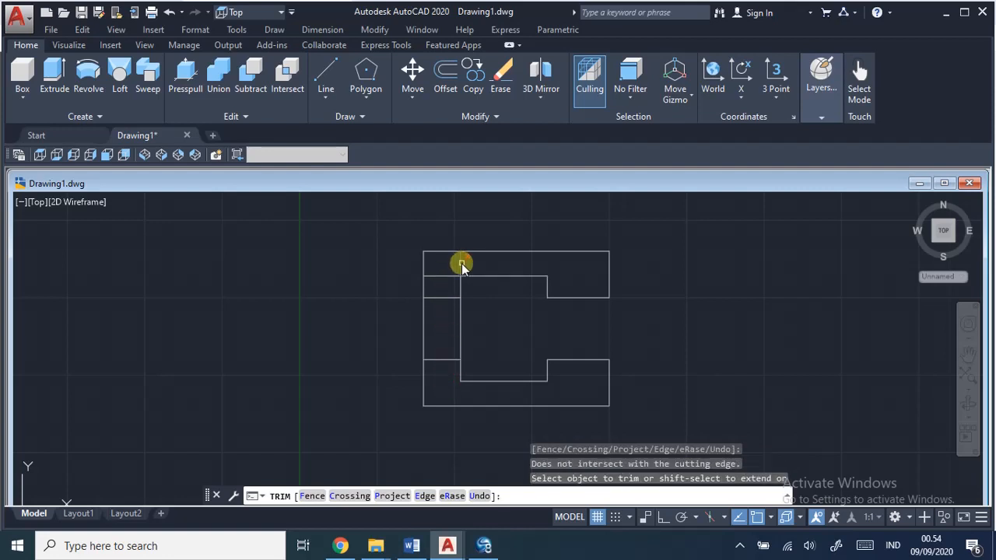
left_click(462, 265)
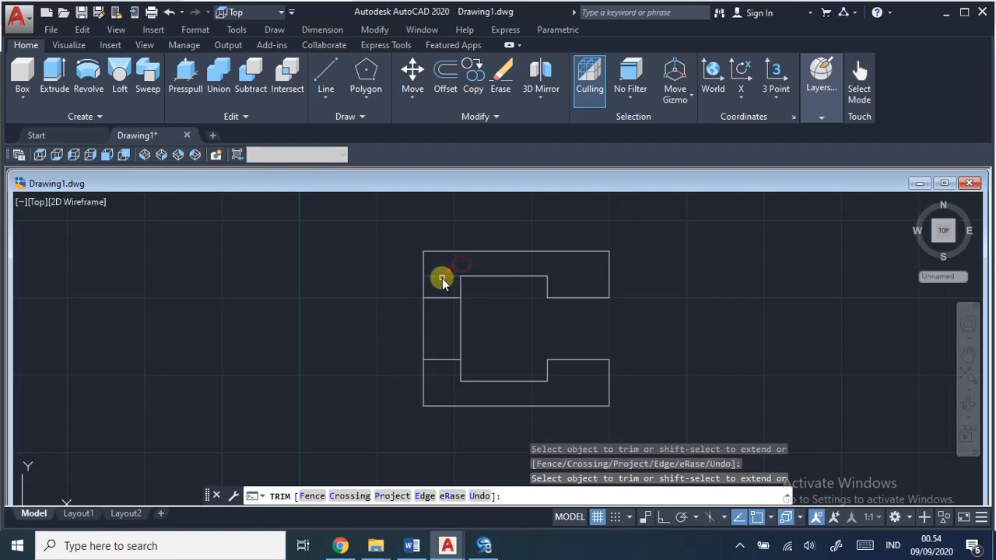
left_click(442, 282)
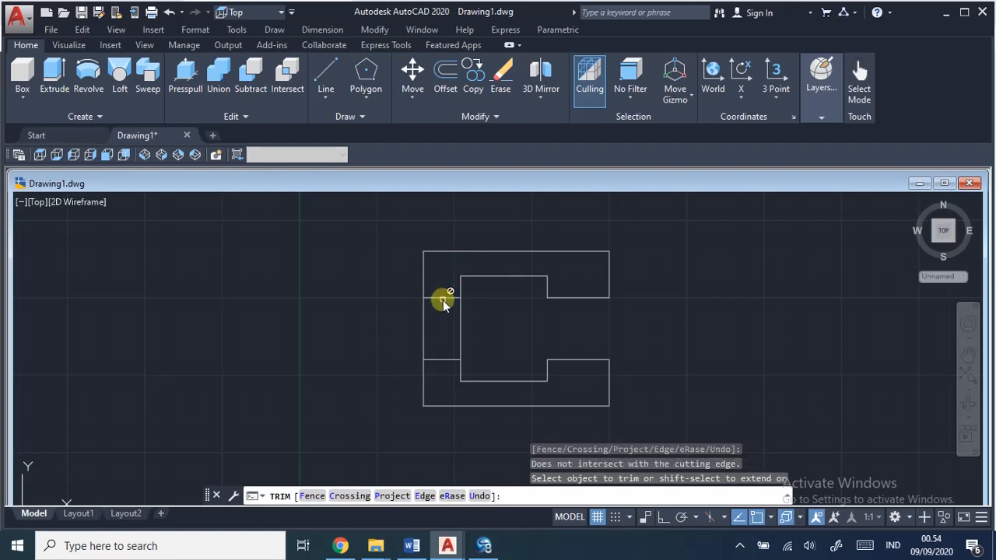
key("Escape")
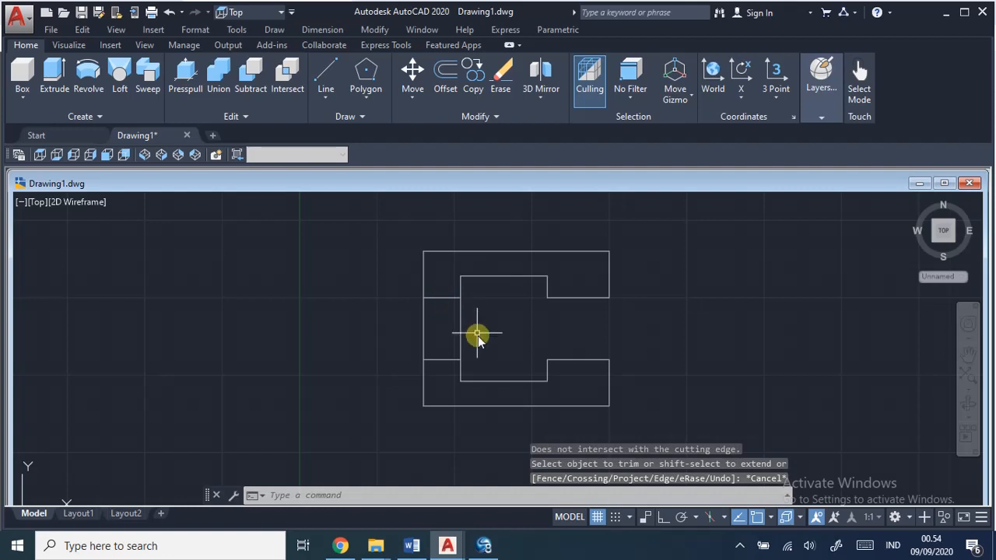
Erase the two leftover short horizontal lines inside the left wall and compare the profile with the job sheet in Chrome.
left_click(441, 296)
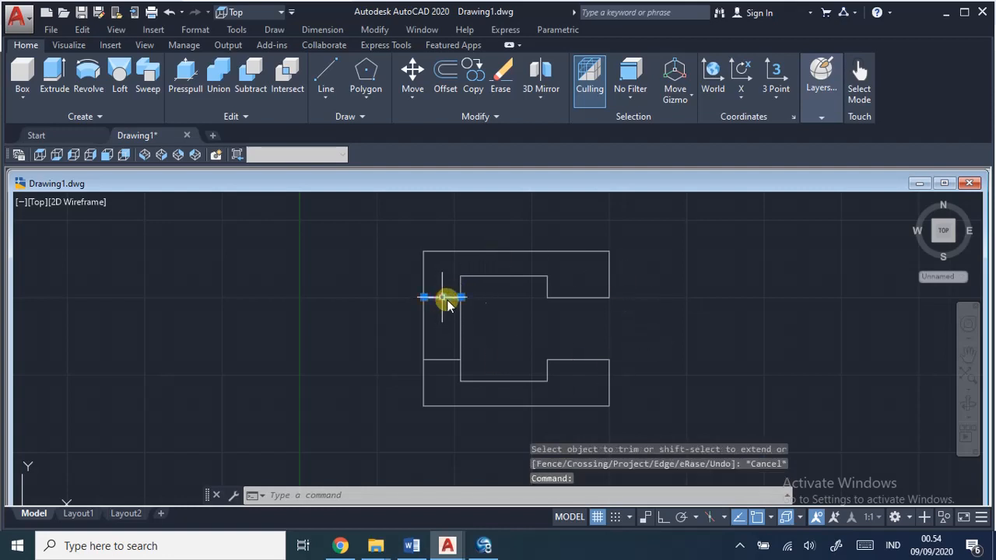
left_click(441, 359)
key("Delete")
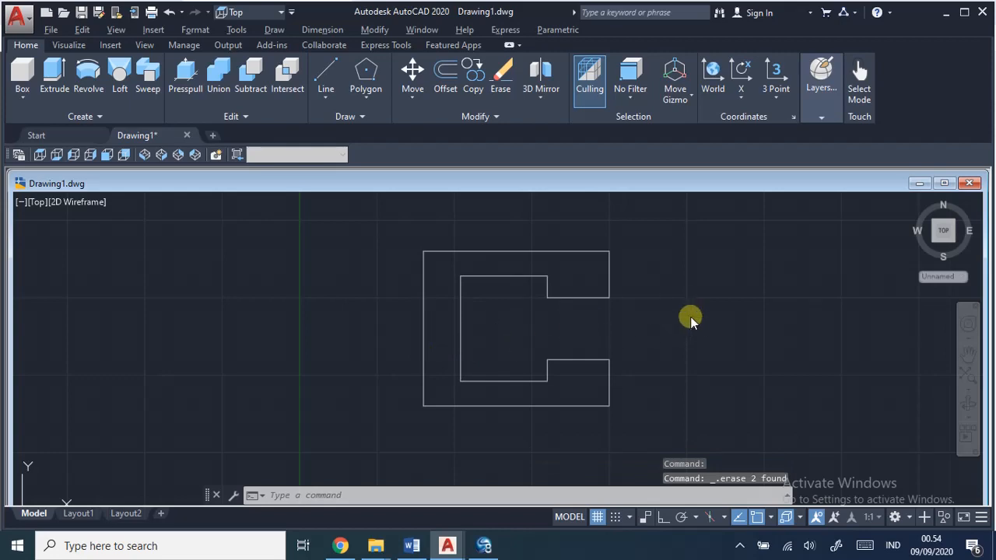
key("alt+Tab")
key("alt+Tab")
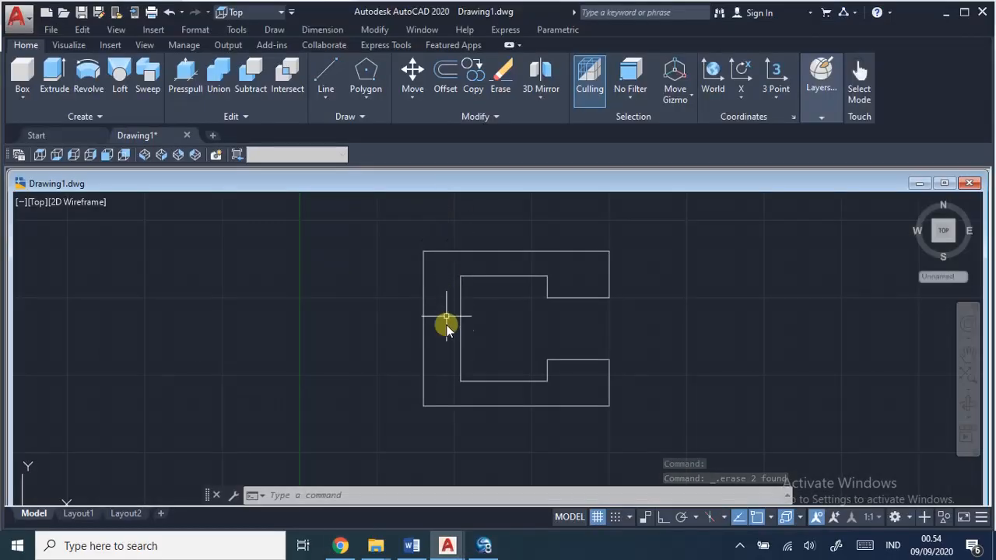
Check the corner dimensions on the job sheet in Chrome, then chamfer the outer upper left corner in AutoCAD with both distances set to 0.25.
key("alt+Tab")
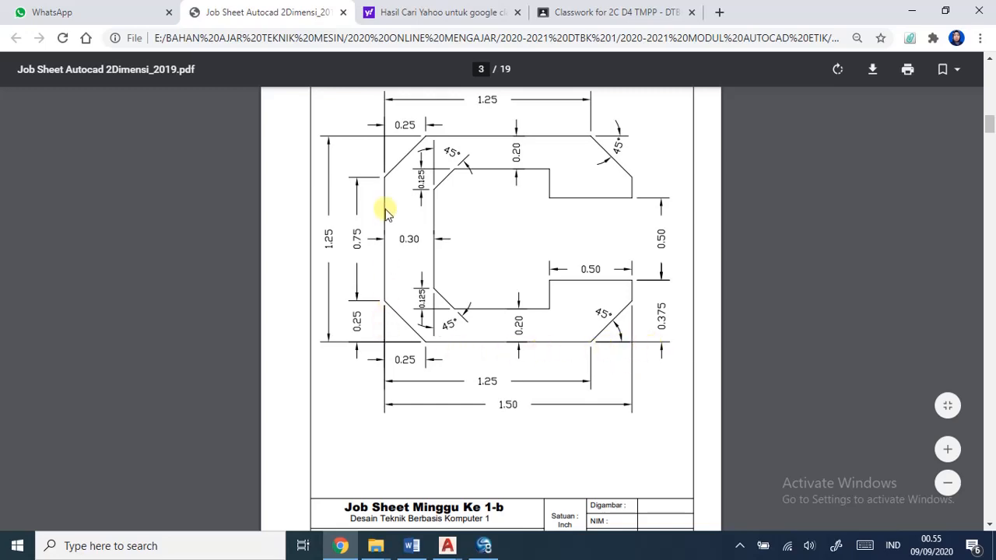
key("alt+Tab")
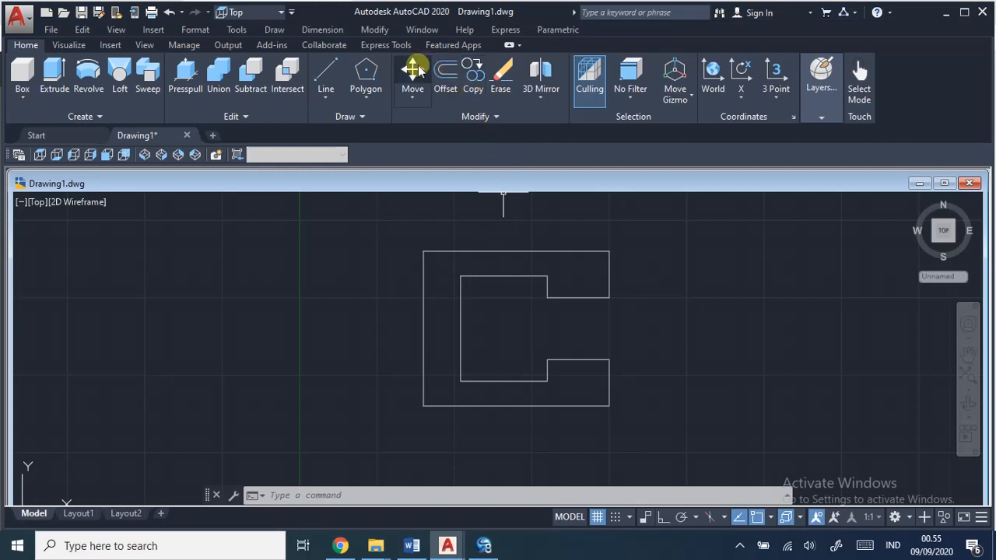
left_click(378, 31)
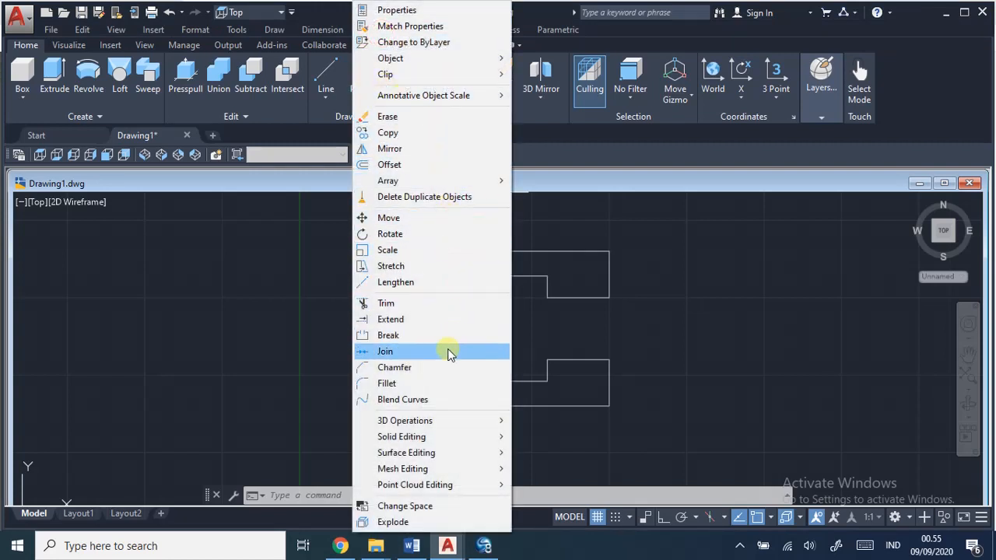
left_click(397, 367)
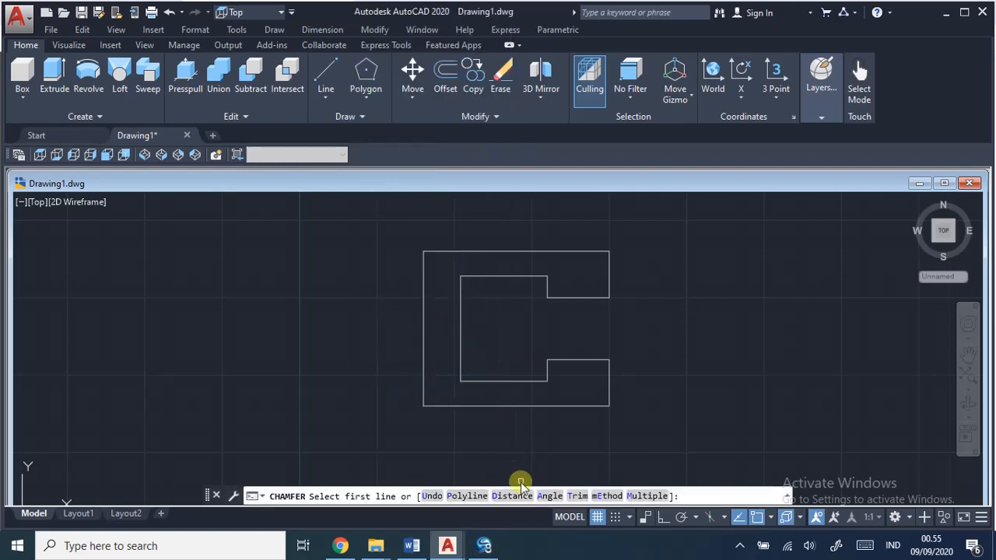
key("alt+Tab")
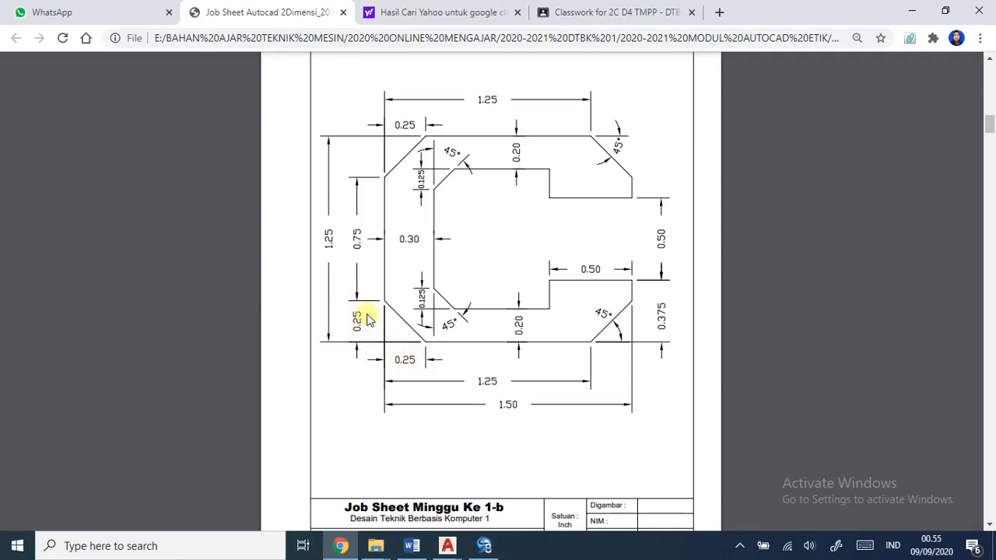
key("alt+Tab")
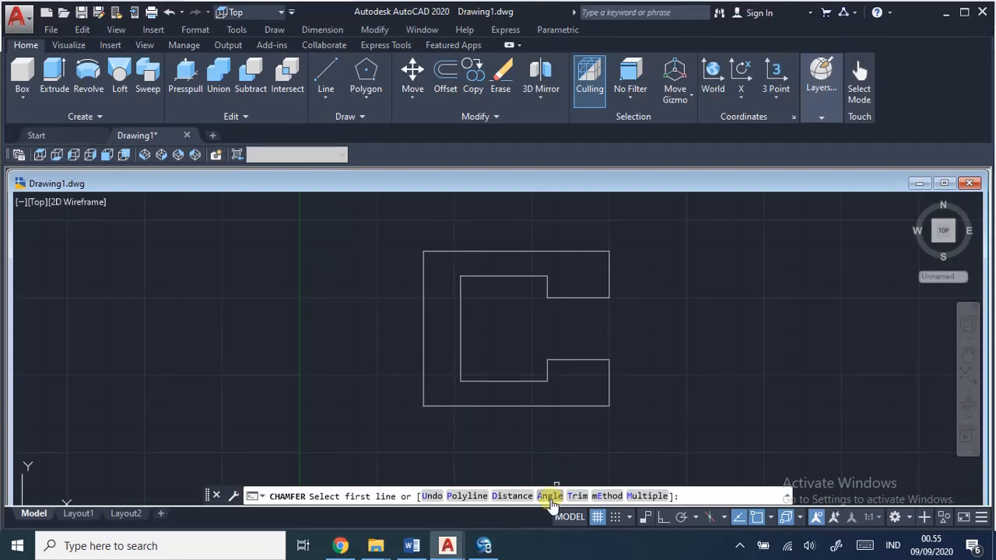
left_click(519, 495)
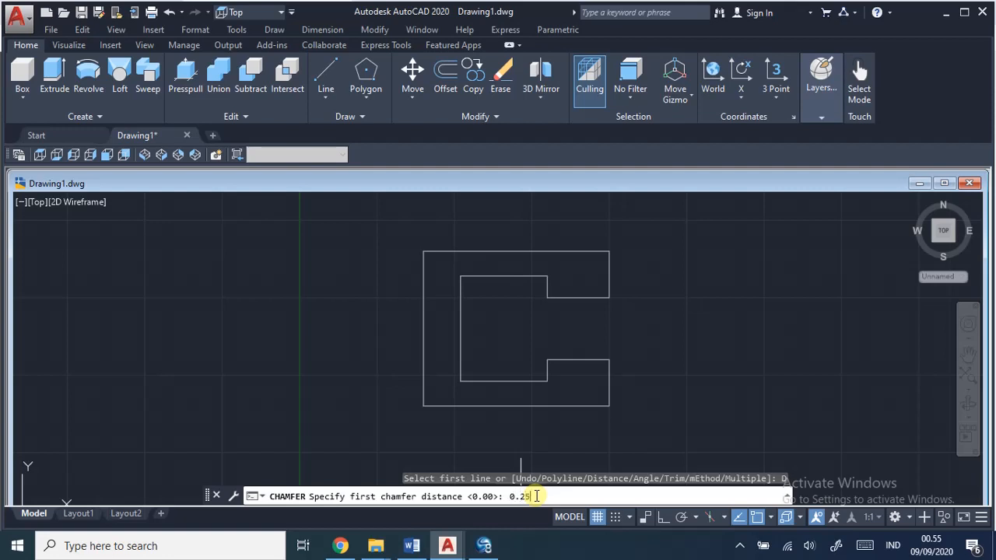
key("Return")
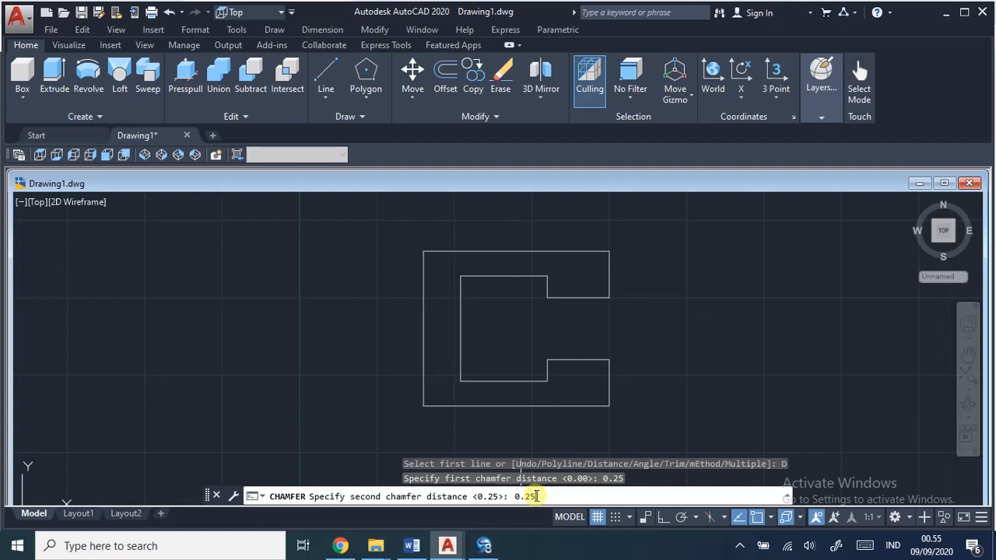
key("Return")
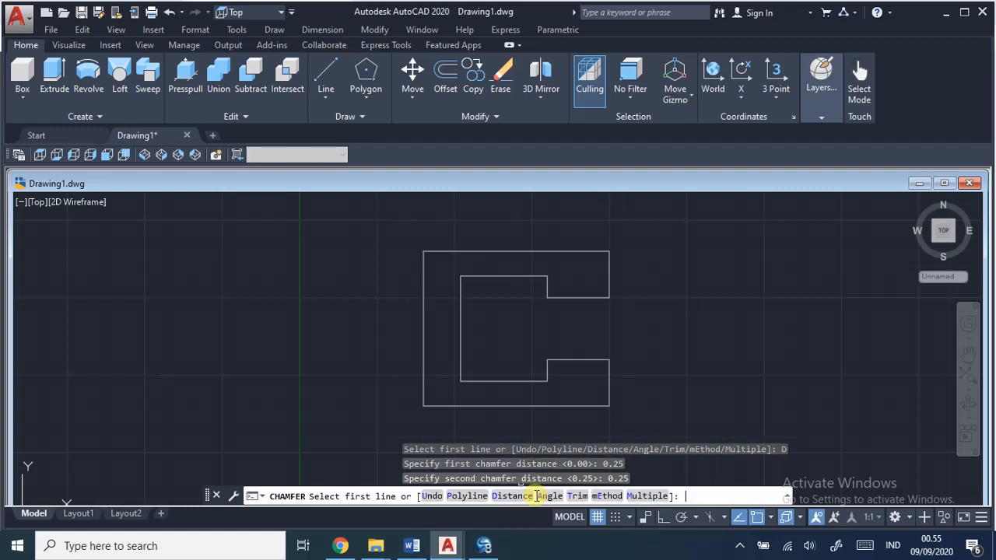
left_click(440, 254)
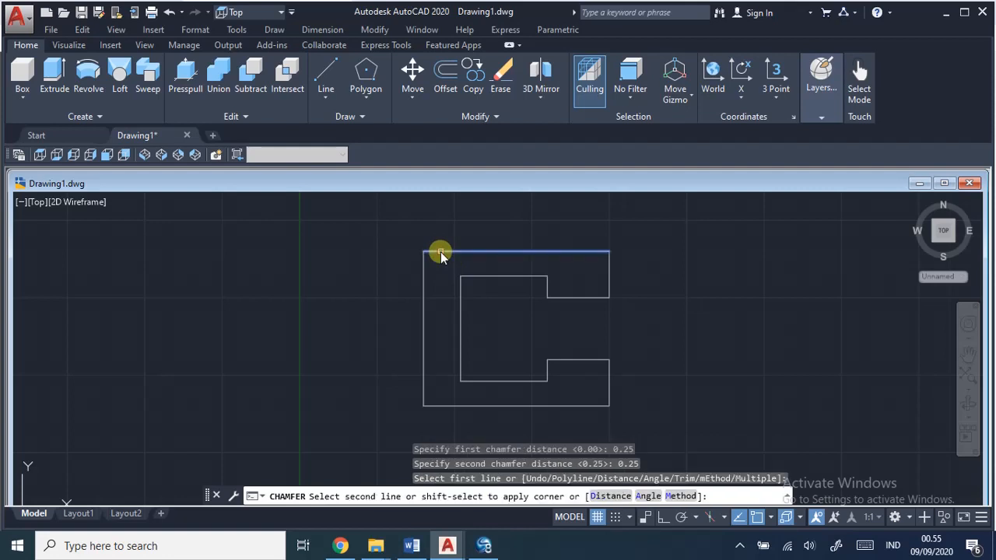
left_click(425, 287)
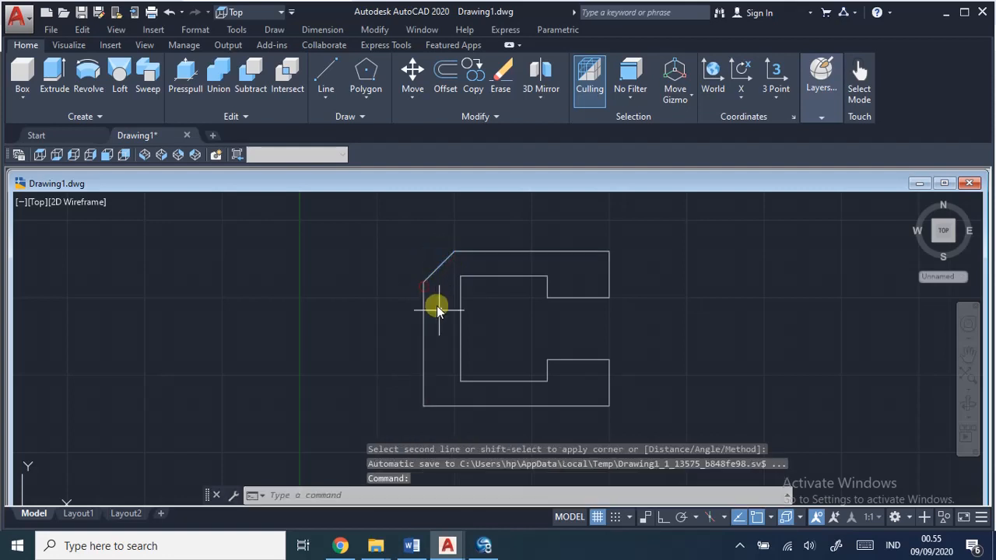
Chamfer the outer lower left, upper right and lower right corners of the profile with both distances at 0.25.
key("Return")
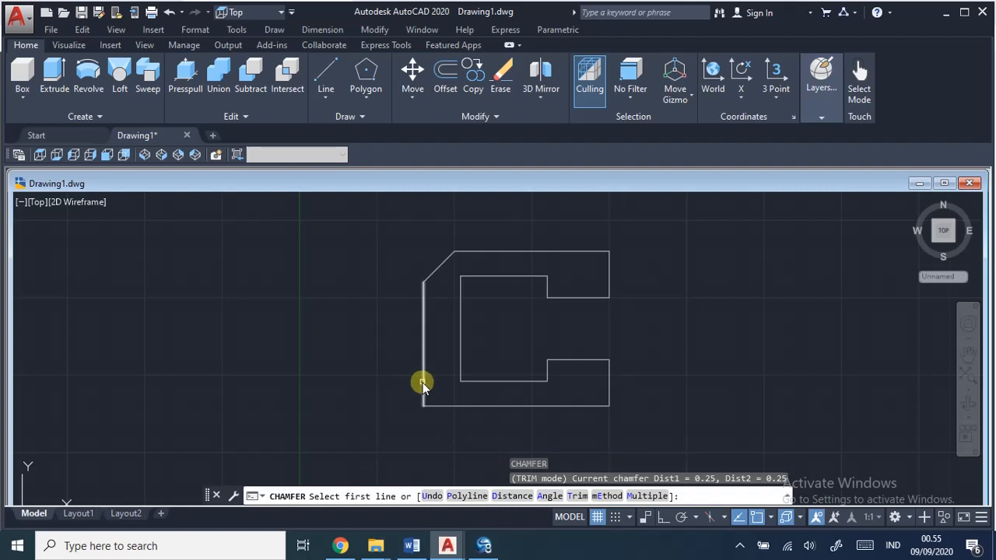
left_click(423, 383)
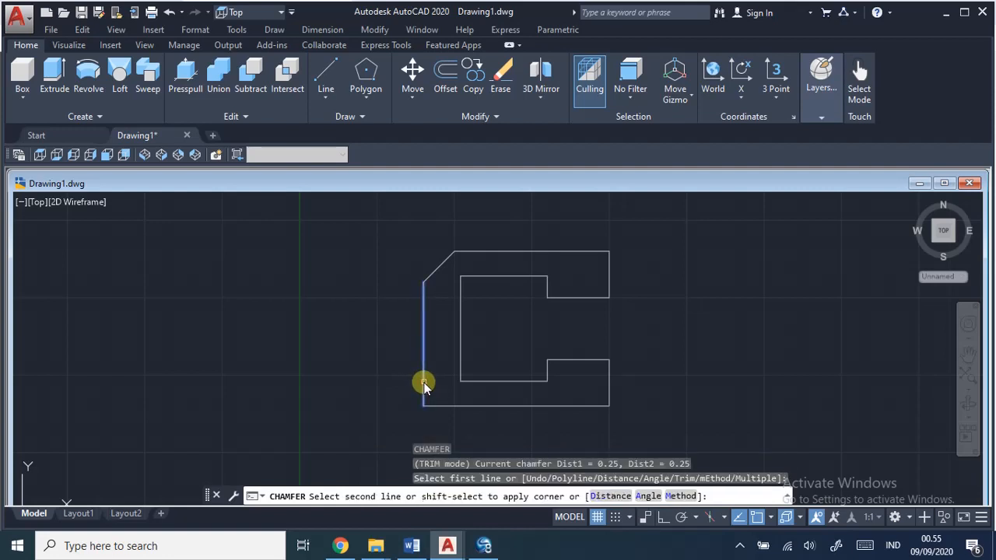
left_click(465, 407)
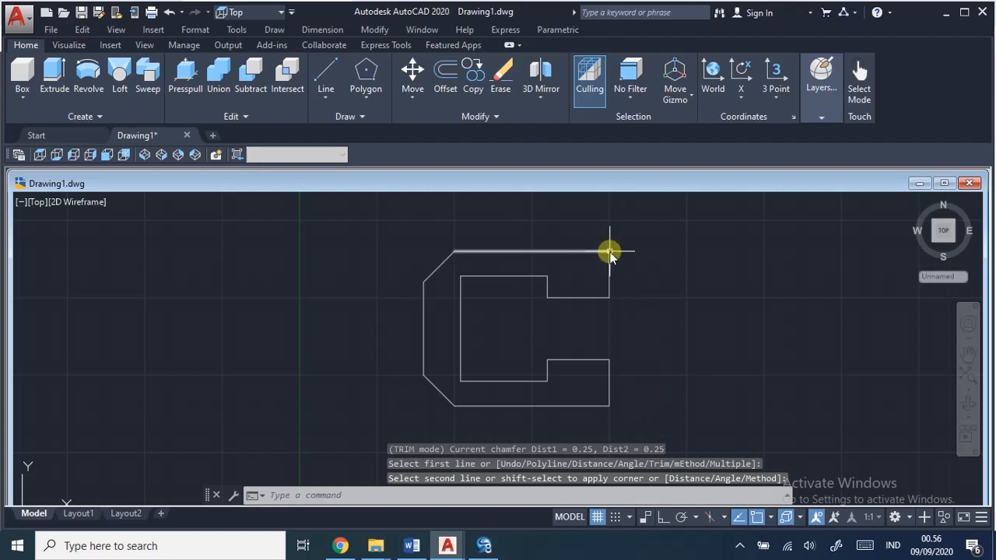
key("Return")
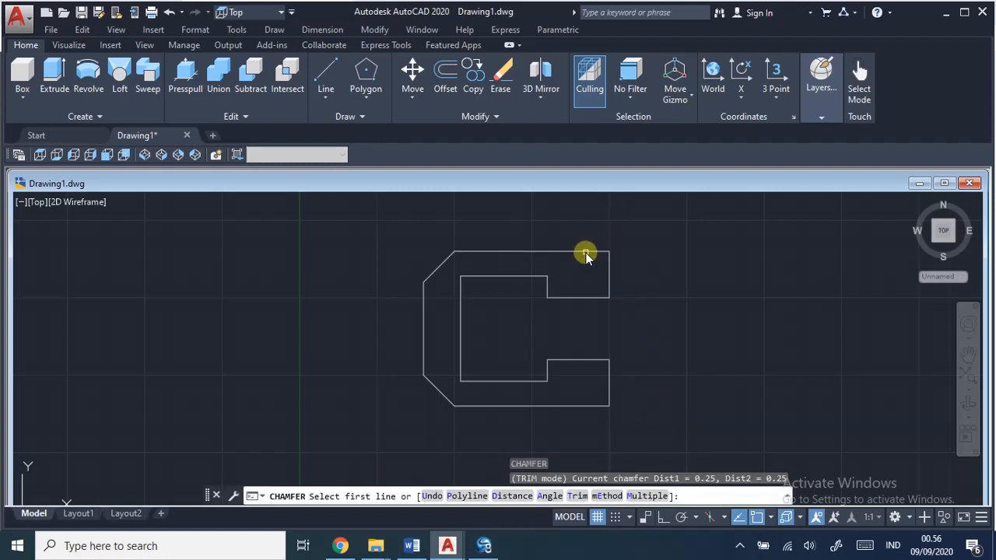
left_click(576, 253)
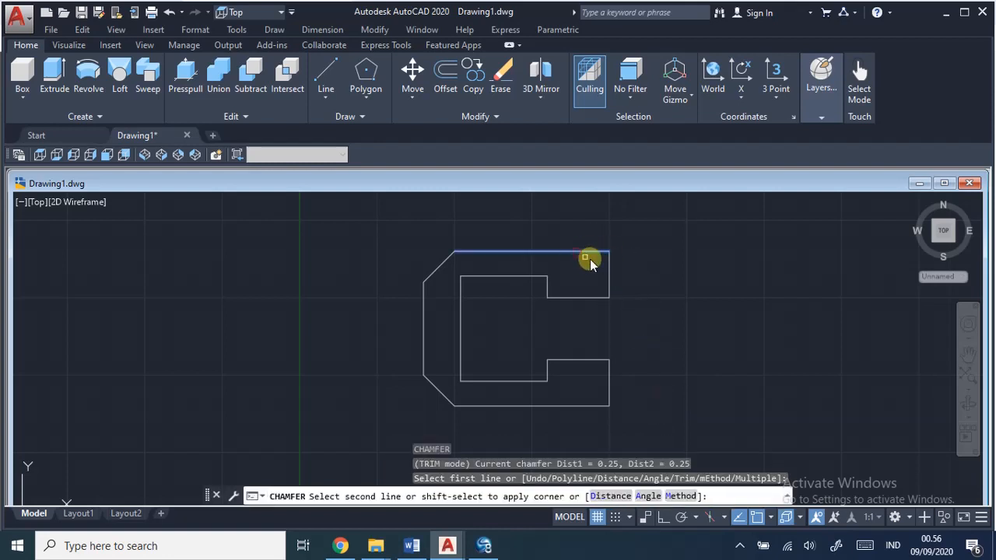
left_click(610, 279)
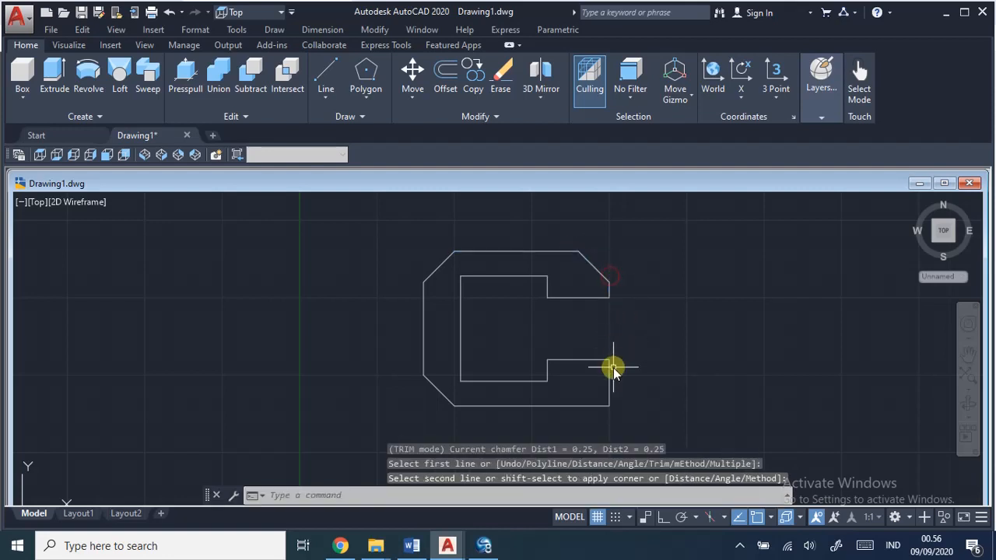
key("Return")
left_click(583, 405)
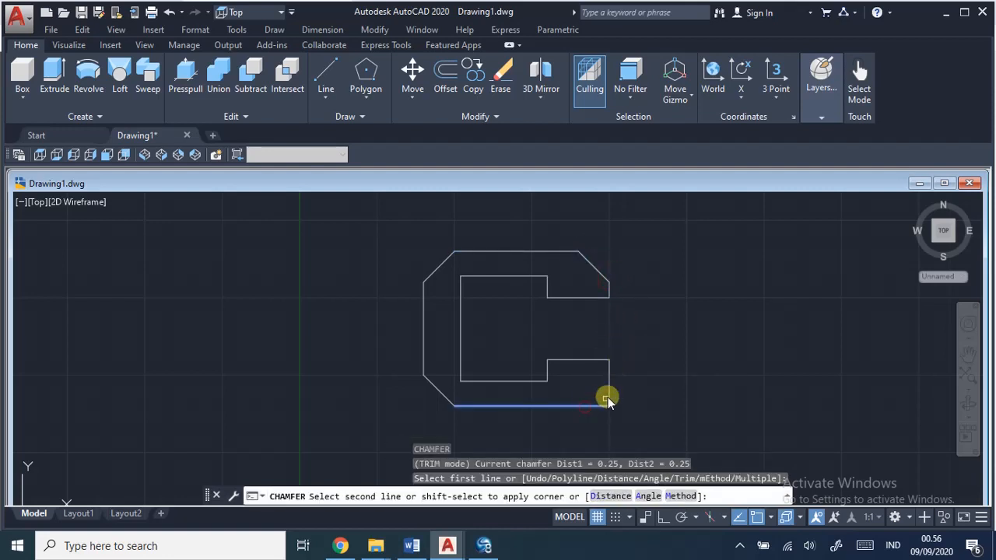
left_click(608, 386)
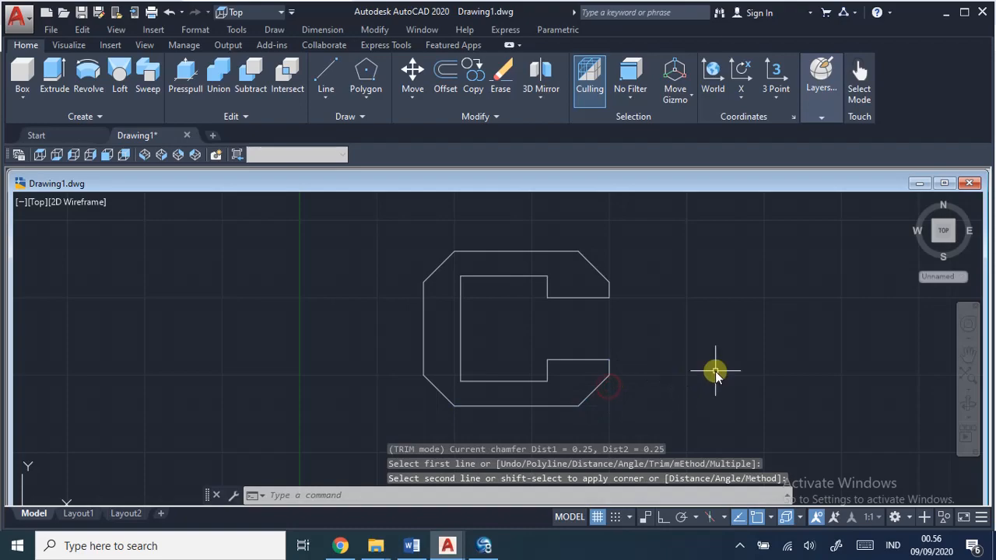
Check the inner corner dimensions on the job sheet in Chrome, then chamfer the inner upper left corner in AutoCAD with length 0.125 and angle 45.
key("alt+Tab")
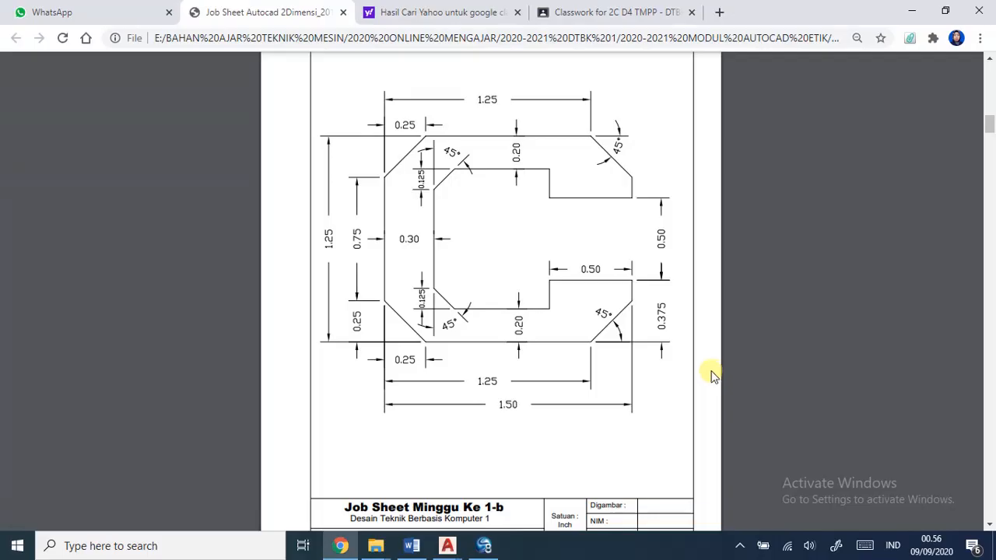
key("alt+Tab")
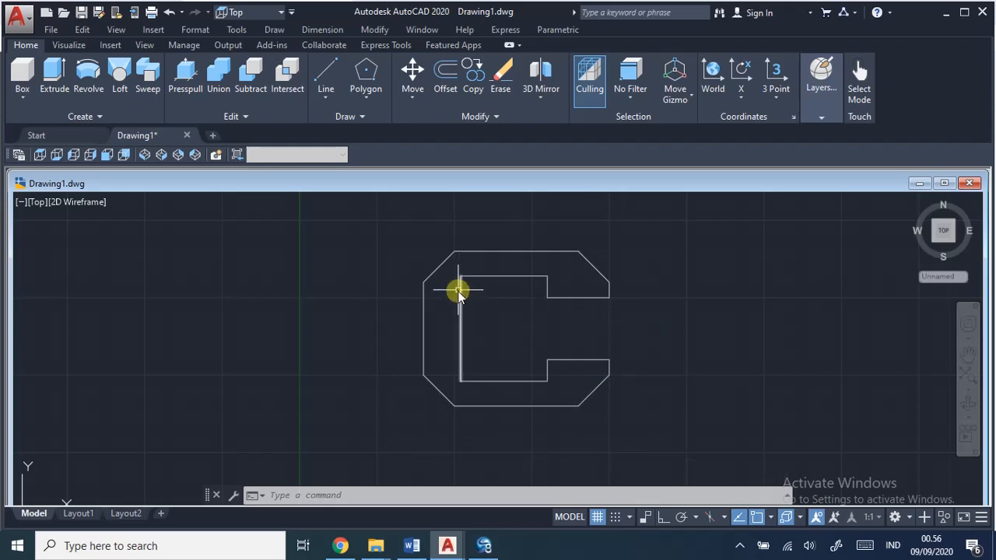
key("alt+Tab")
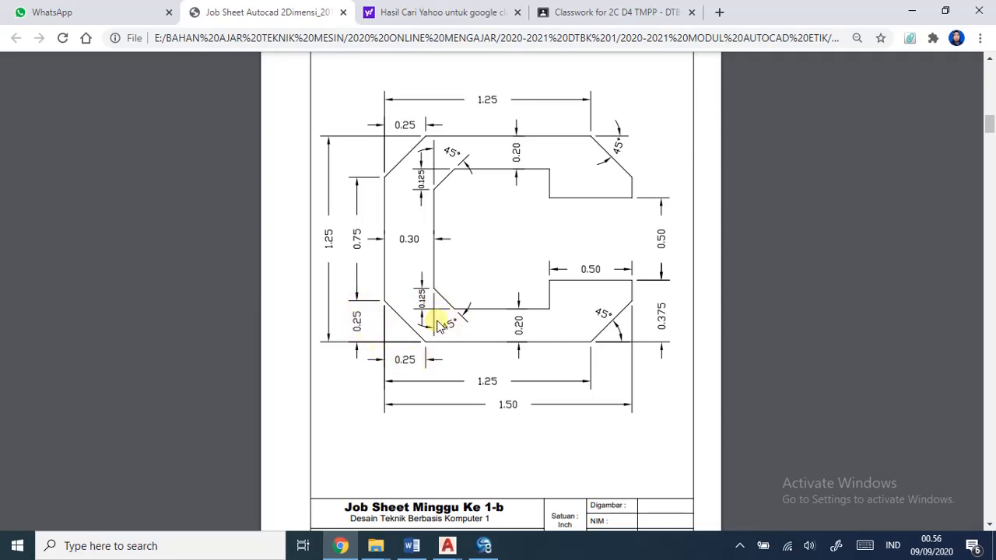
key("alt+Tab")
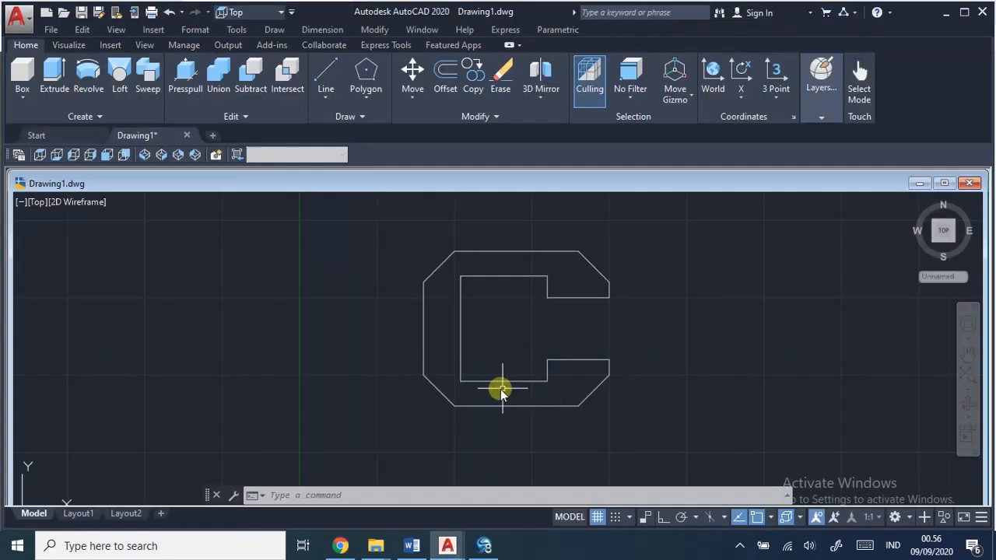
left_click(376, 29)
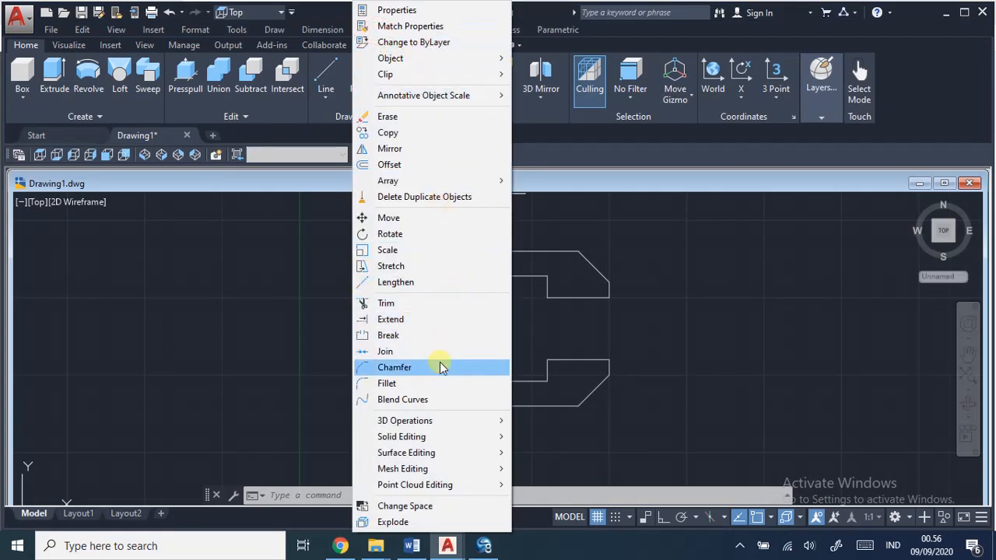
left_click(438, 366)
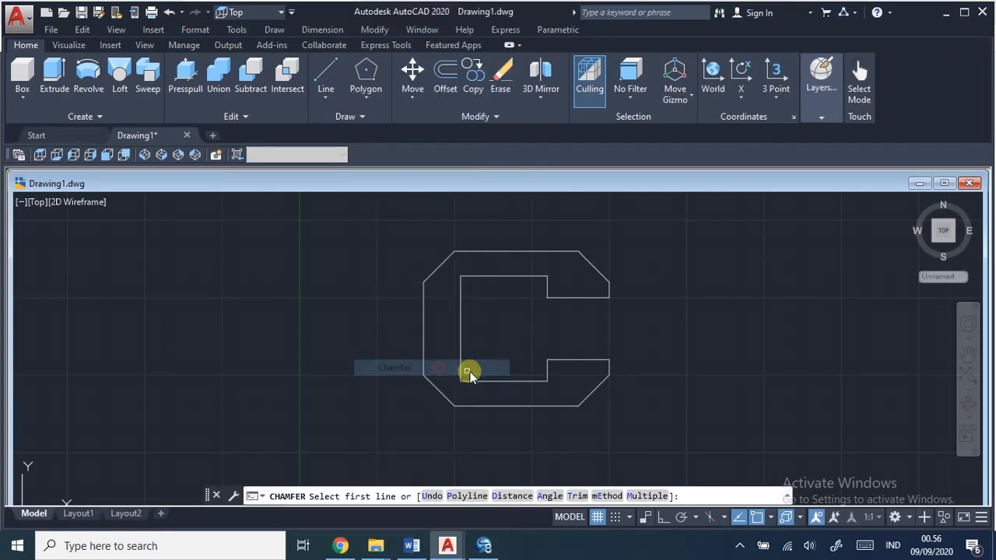
left_click(550, 496)
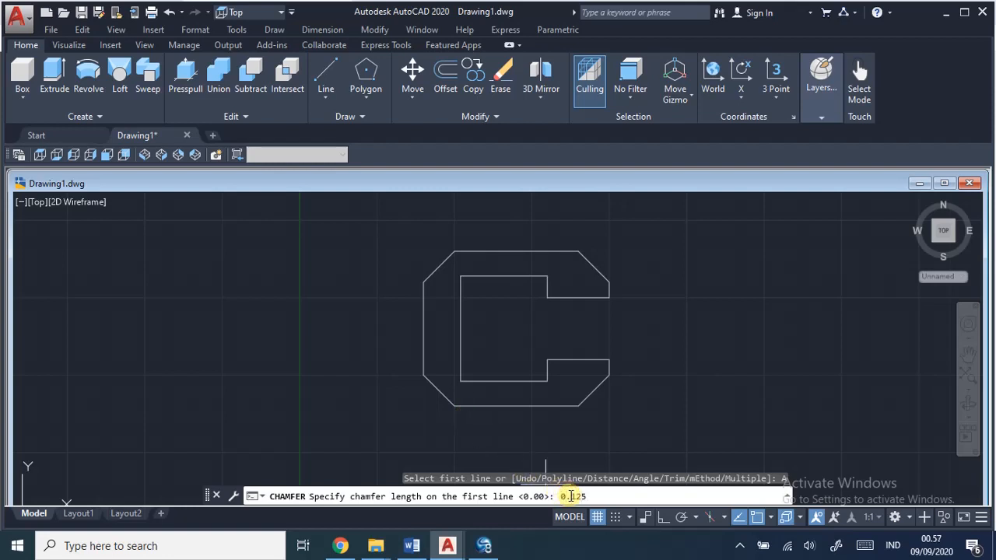
key("Return")
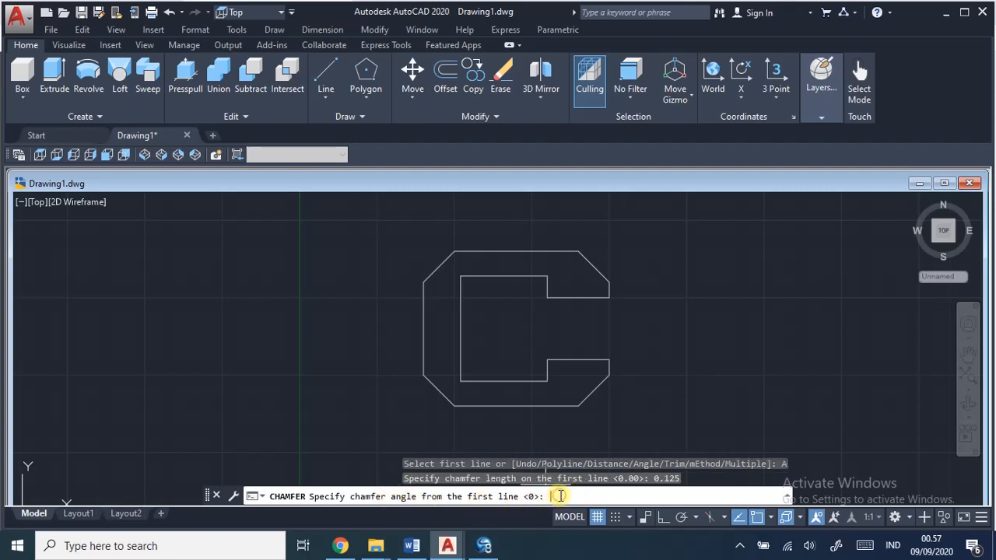
key("Return")
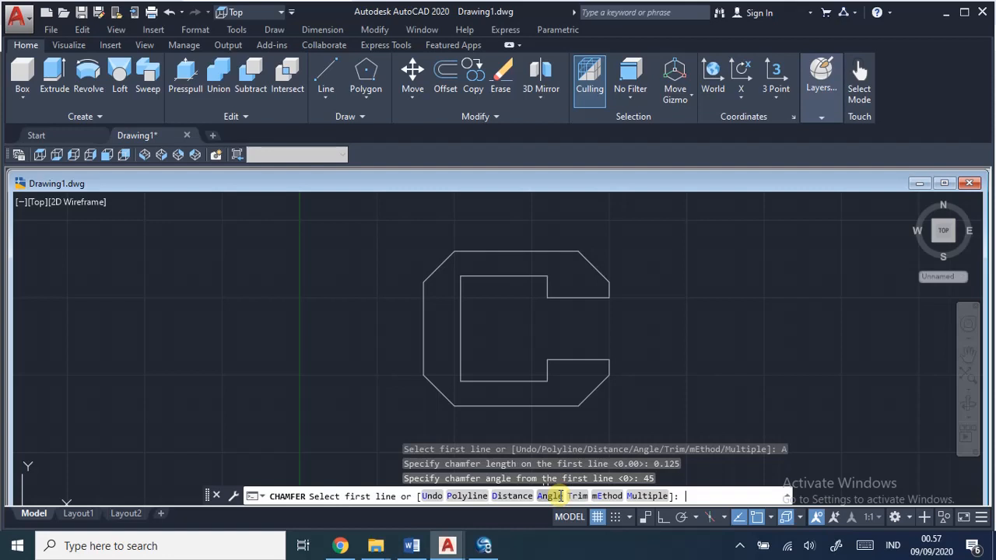
left_click(459, 296)
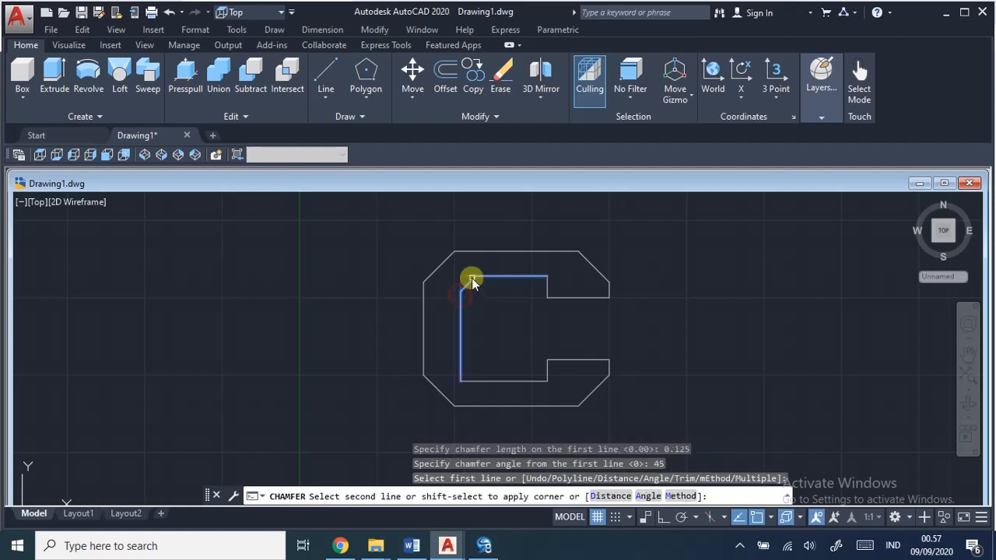
left_click(472, 280)
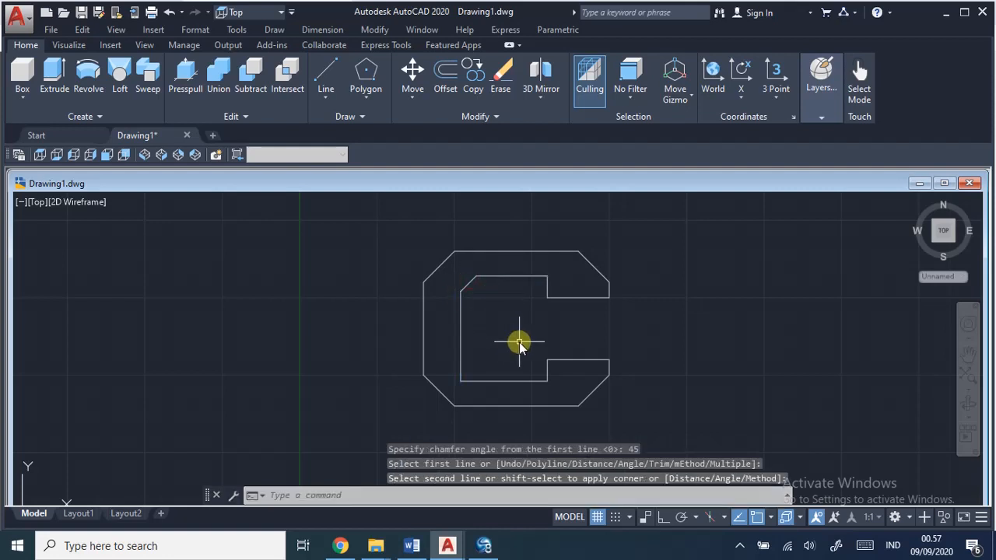
Chamfer the inner outline's lower left corner using the same chamfer length and angle.
key("Return")
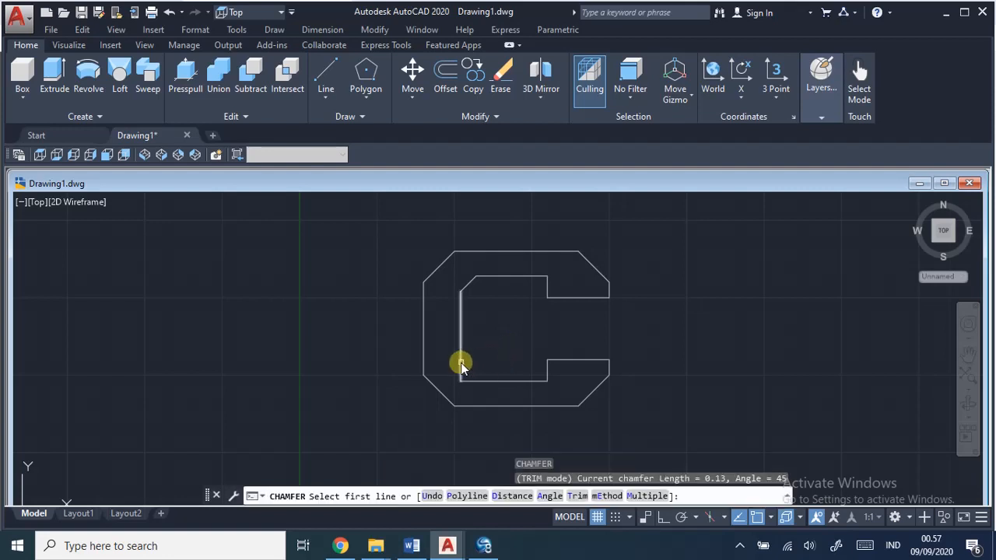
left_click(462, 367)
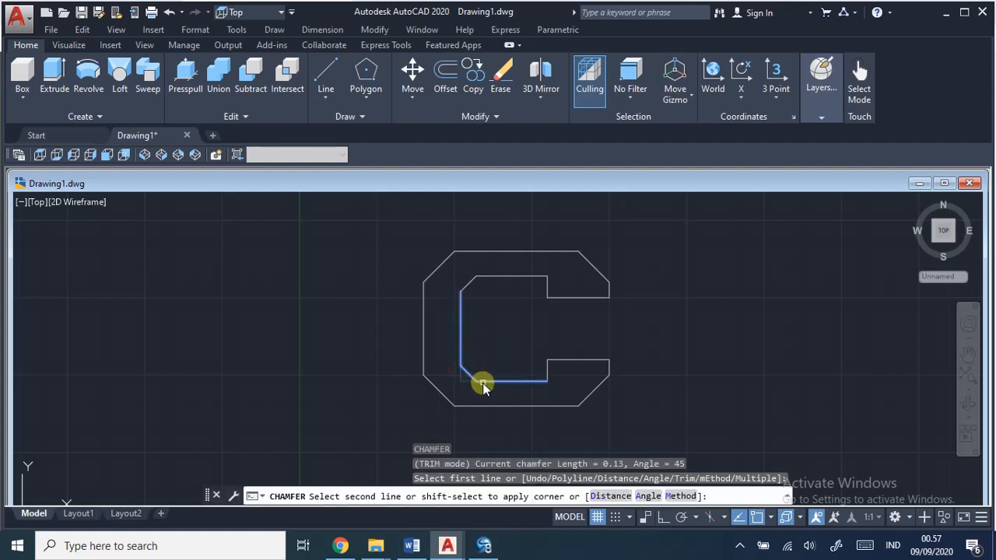
left_click(473, 381)
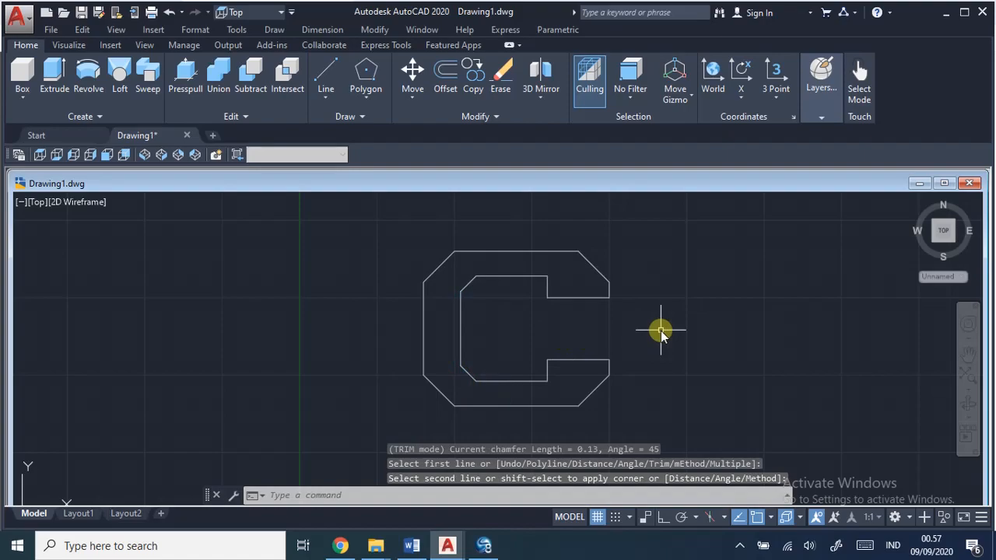
Compare the chamfered profile with the job sheet in Chrome, then look over the available dimension commands in AutoCAD.
key("alt+Tab")
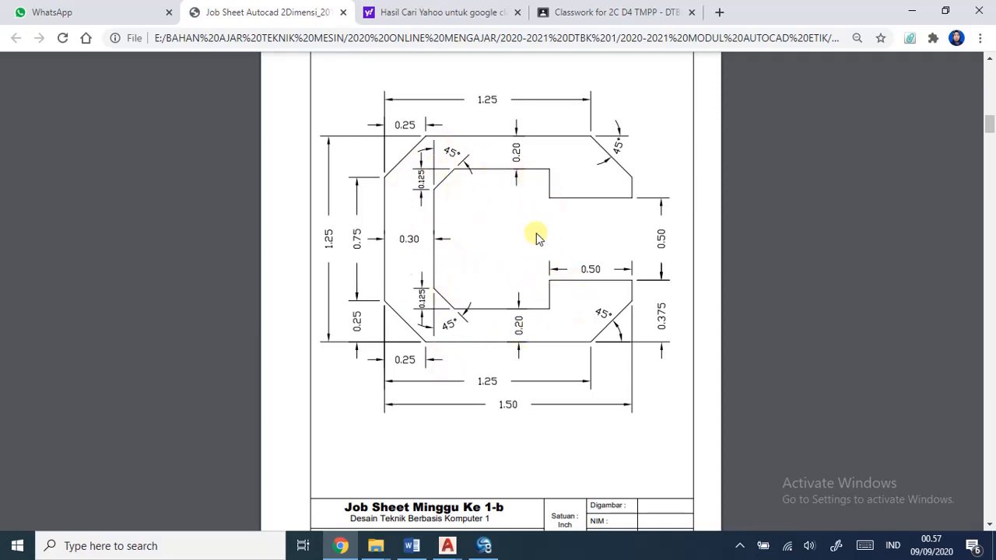
key("alt+Tab")
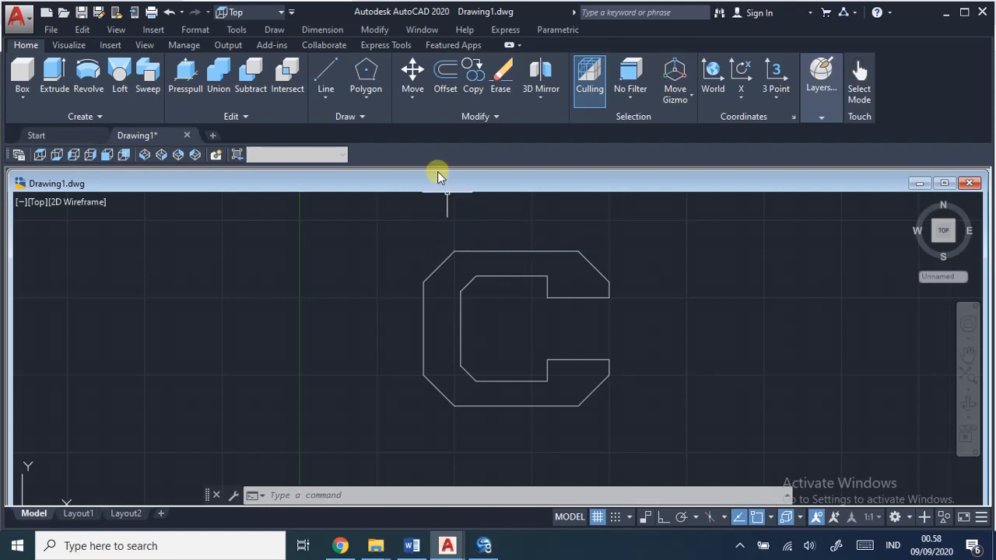
left_click(322, 29)
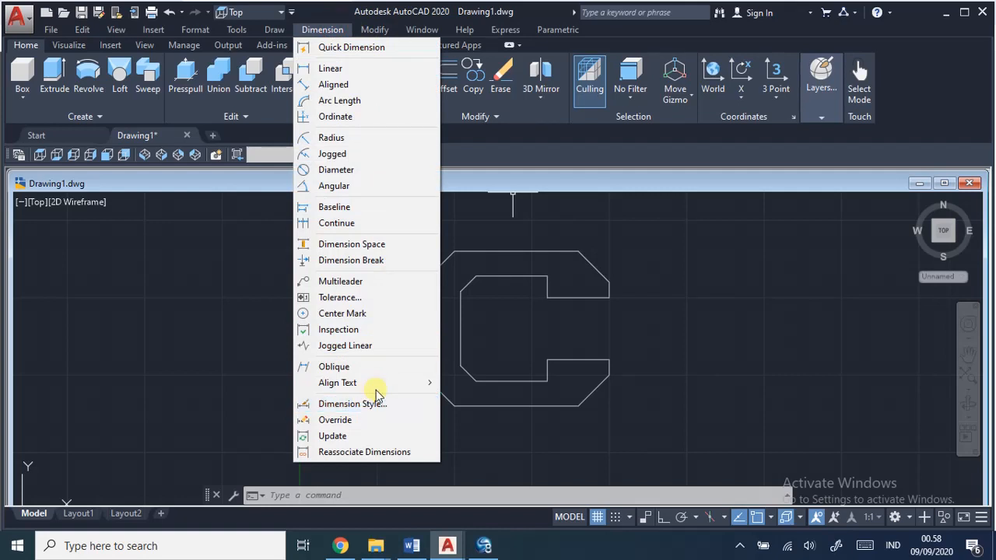
key("Escape")
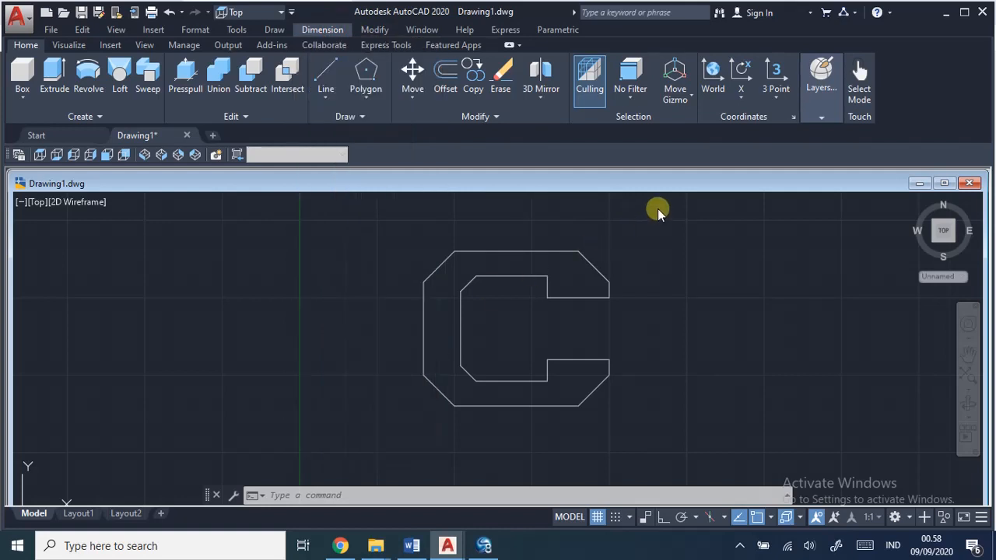